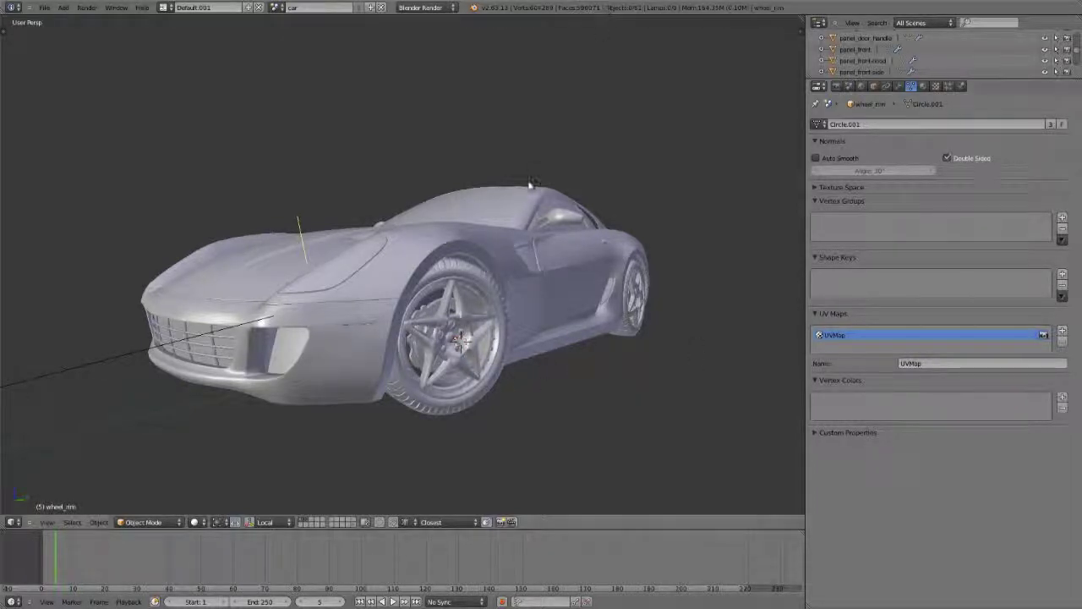
Step: Select the camera in front of the car and examine its lens, sensor and display settings
scroll(507, 364, "down", 4)
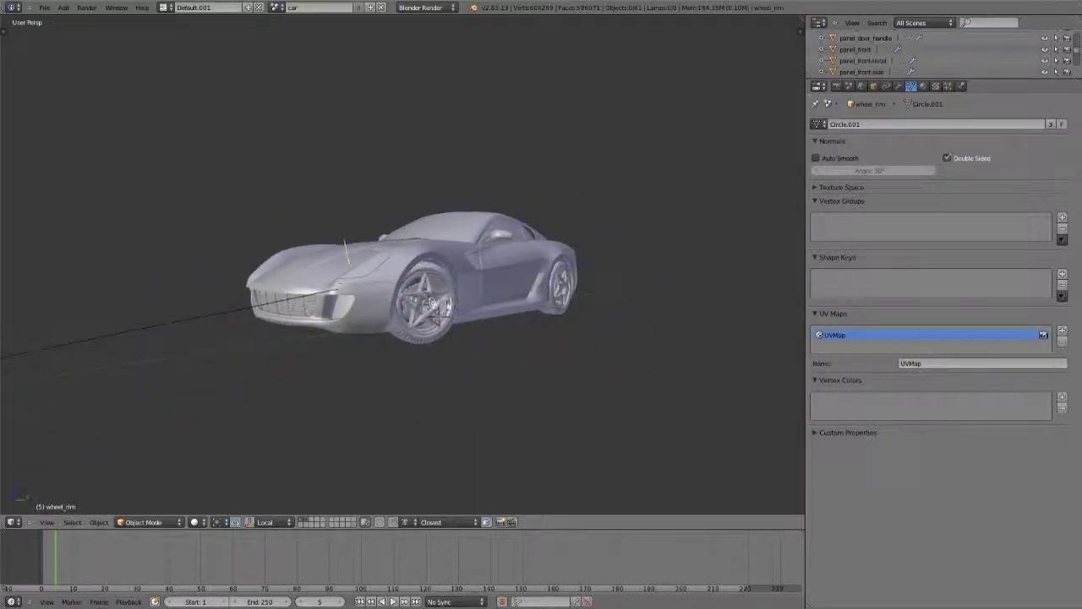
middle_click_drag(642, 336, 428, 312, "shift")
right_click(297, 264)
scroll(237, 279, "down", 1)
scroll(451, 312, "down", 4)
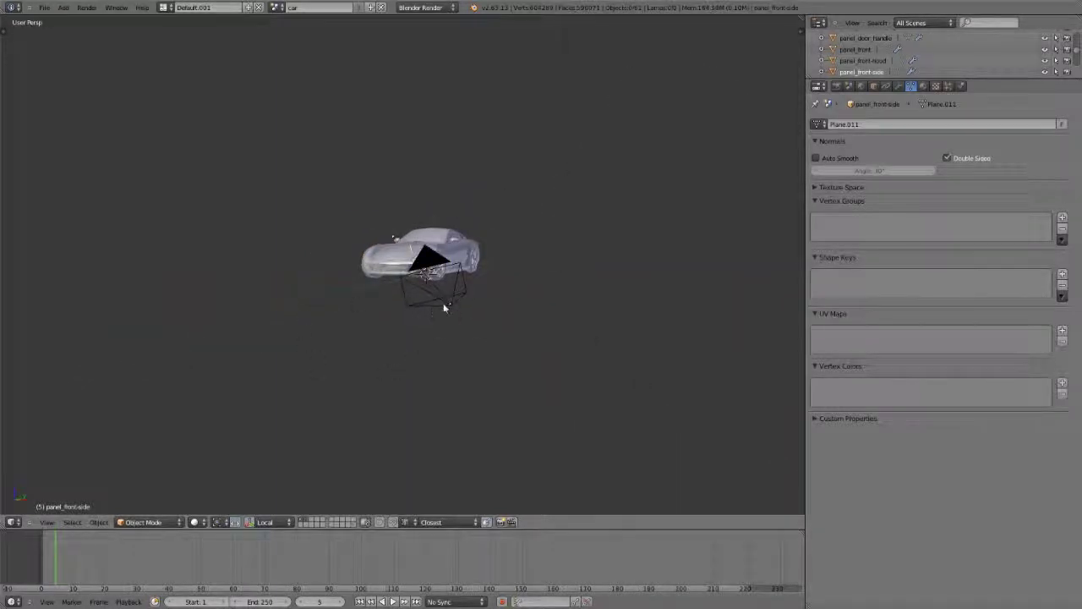
right_click(445, 307)
middle_click_drag(341, 321, 583, 389)
scroll(942, 45, "up", 5)
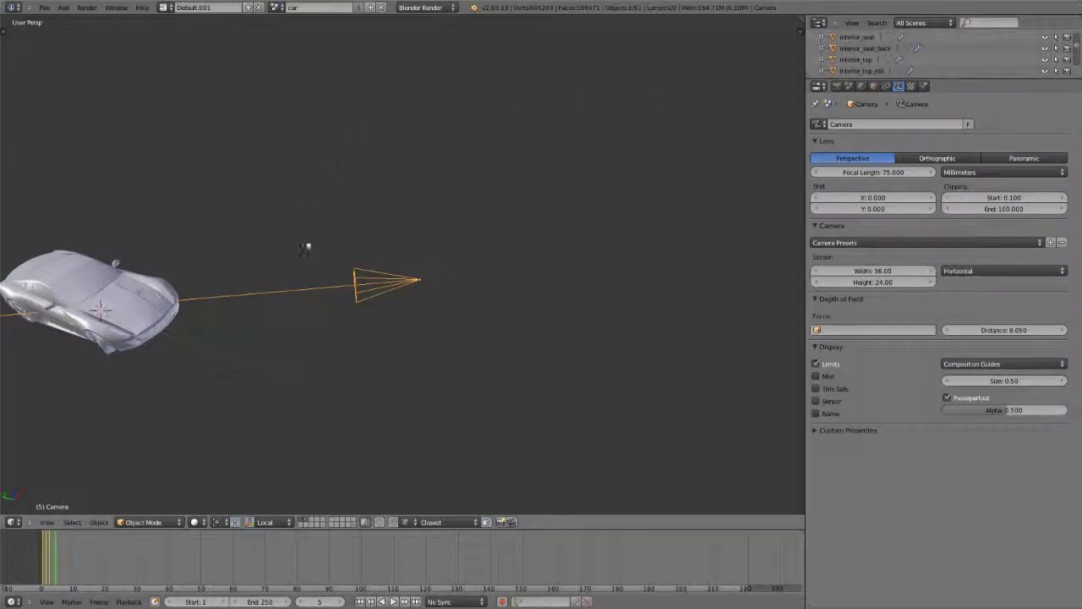
middle_click_drag(373, 270, 518, 271)
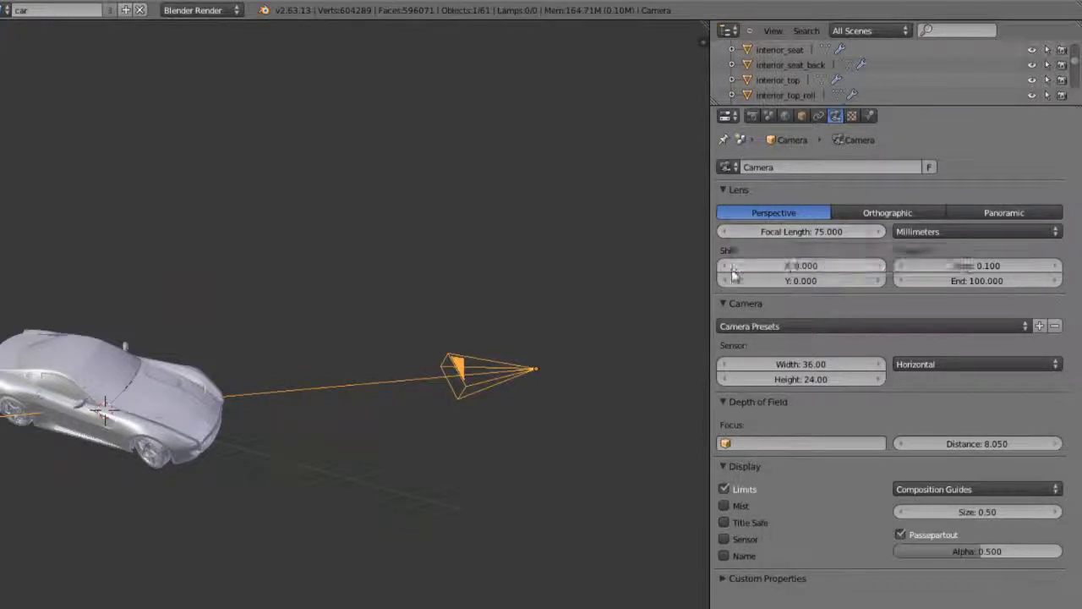
left_click(843, 334)
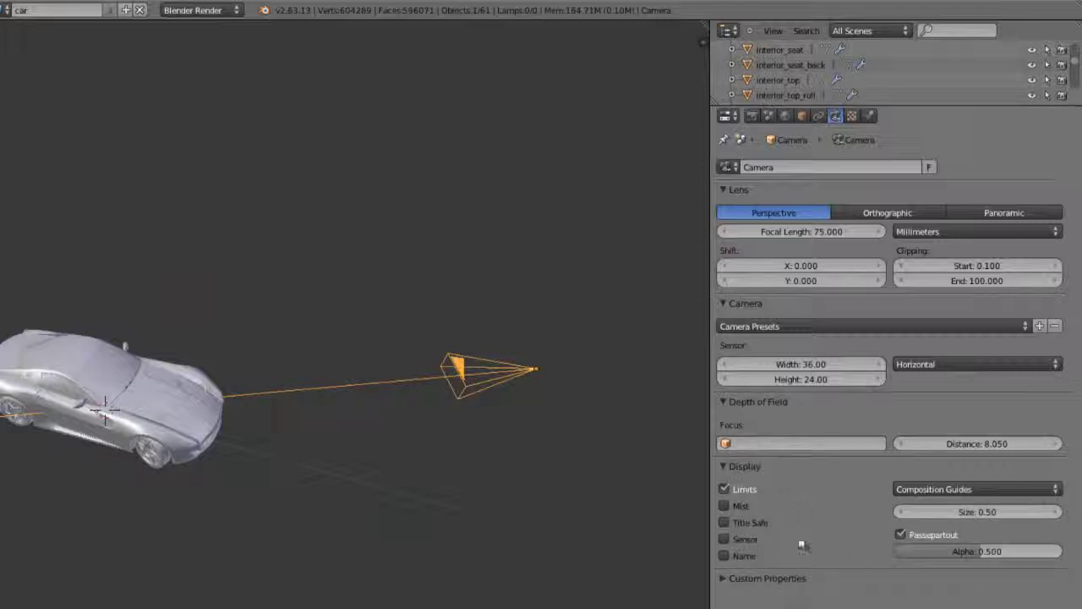
middle_click_drag(562, 462, 355, 495, "ctrl")
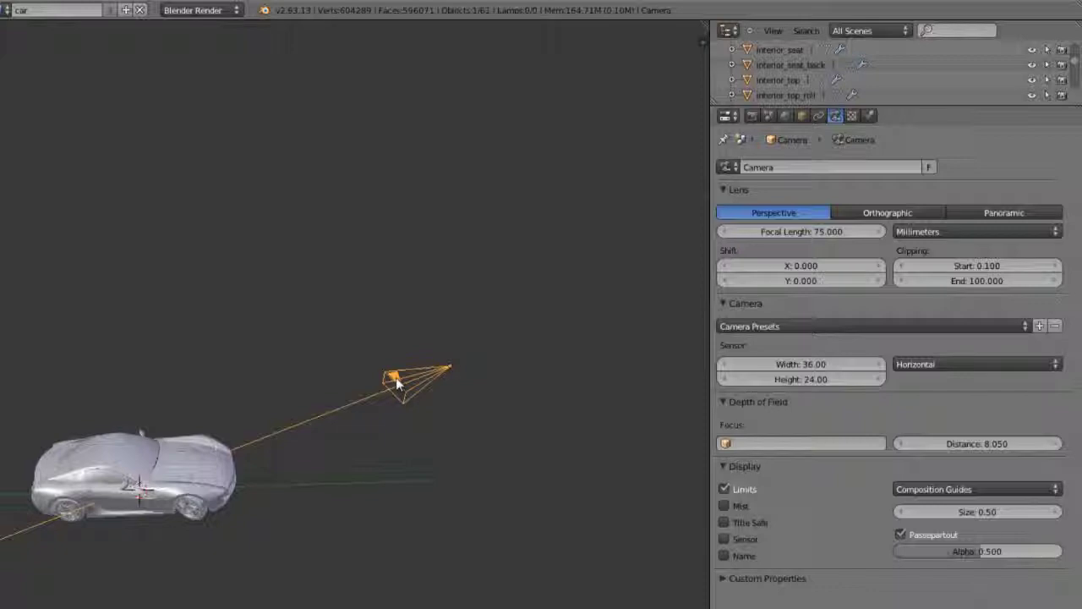
Step: Look through the camera, then leave and re-enter its view to check how the car is framed
key("KP_0")
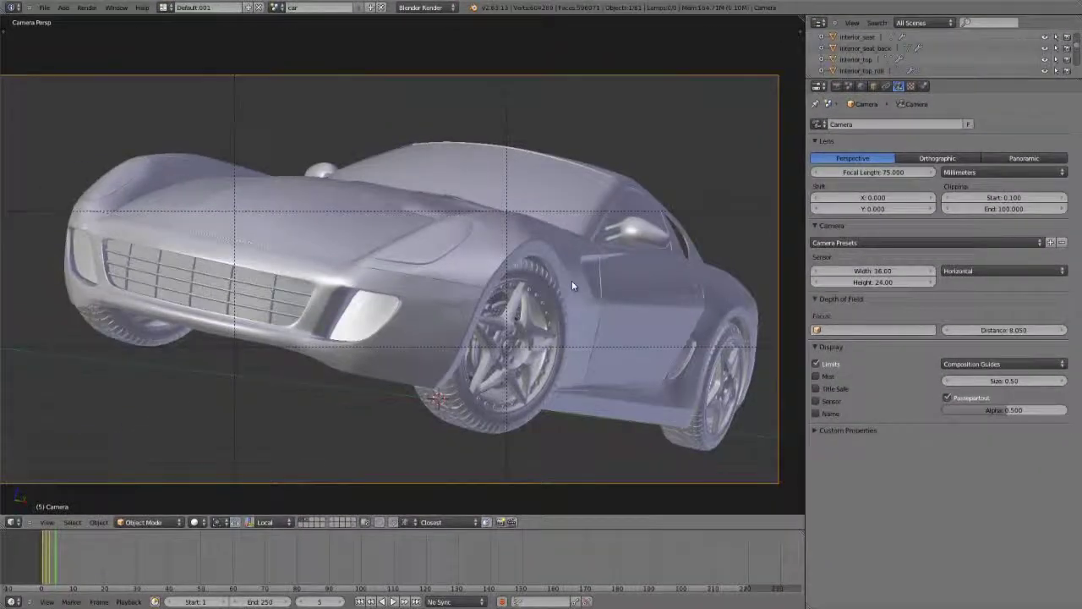
scroll(594, 277, "down", 2)
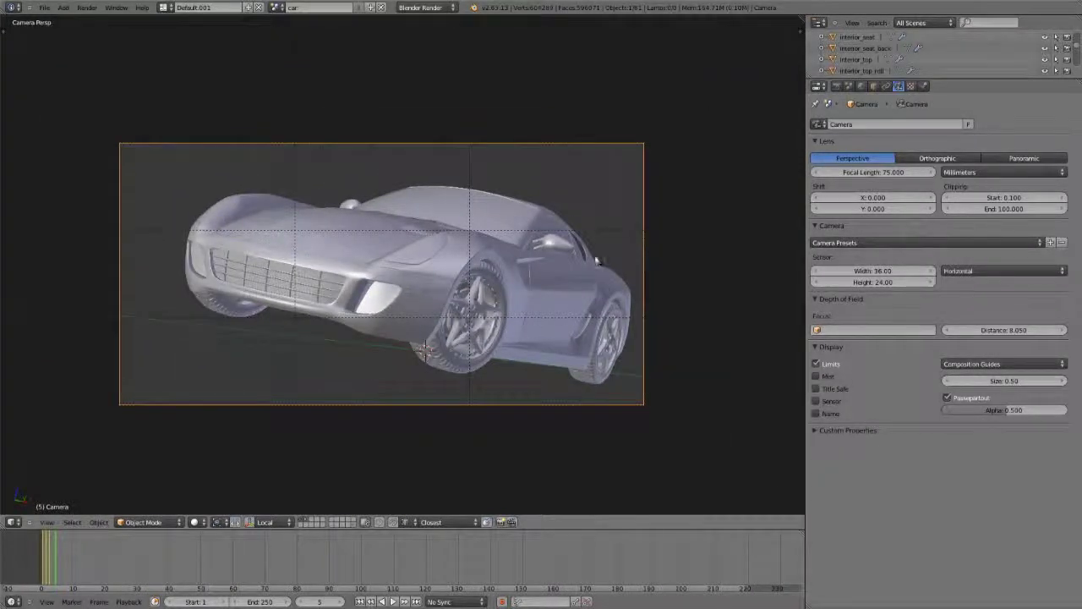
middle_click_drag(462, 272, 584, 276, "shift")
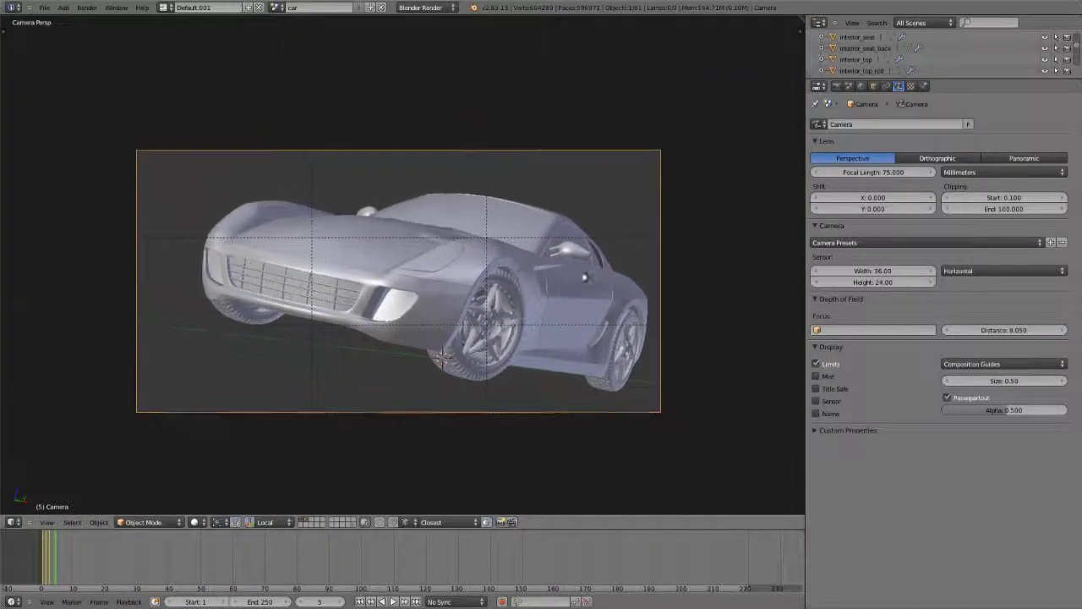
scroll(561, 262, "up", 3)
scroll(560, 264, "down", 2)
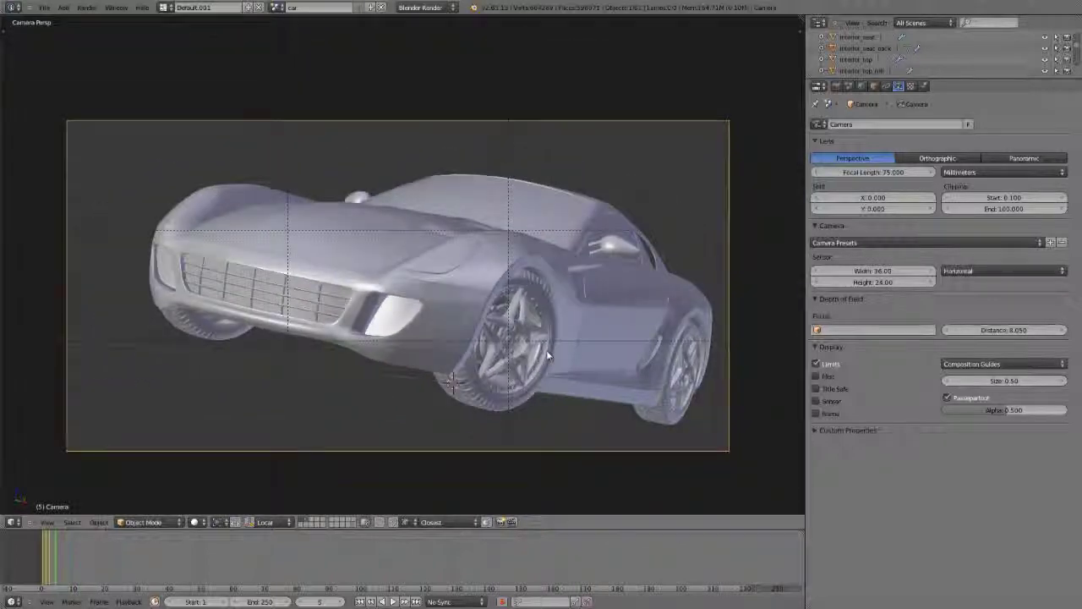
scroll(548, 357, "up", 2)
scroll(548, 356, "down", 1)
scroll(547, 350, "up", 2)
scroll(524, 348, "down", 2)
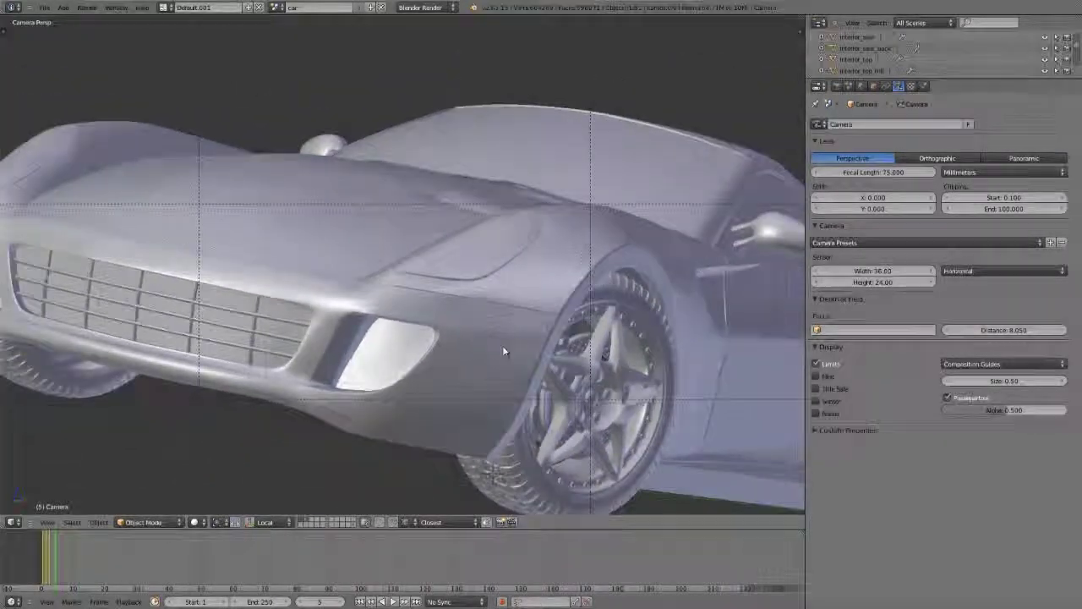
middle_click_drag(463, 311, 474, 280)
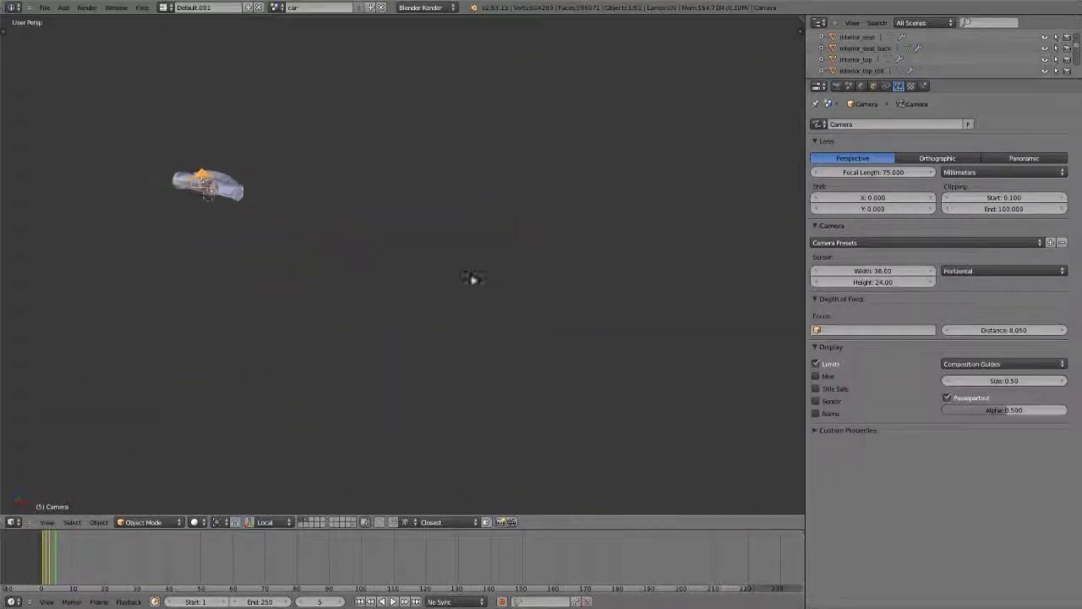
key("KP_0")
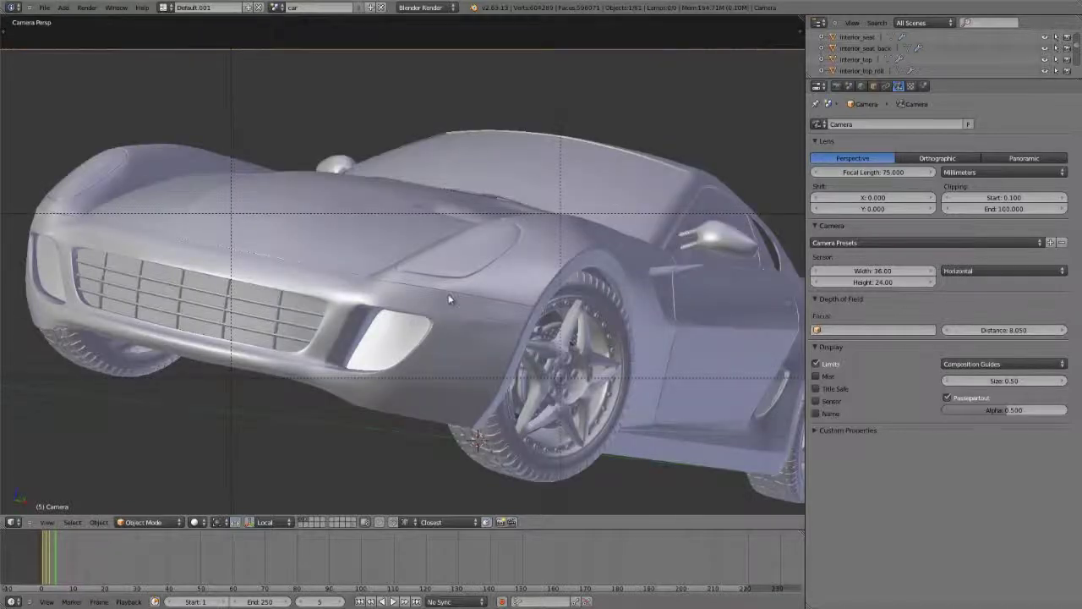
scroll(450, 299, "down", 2)
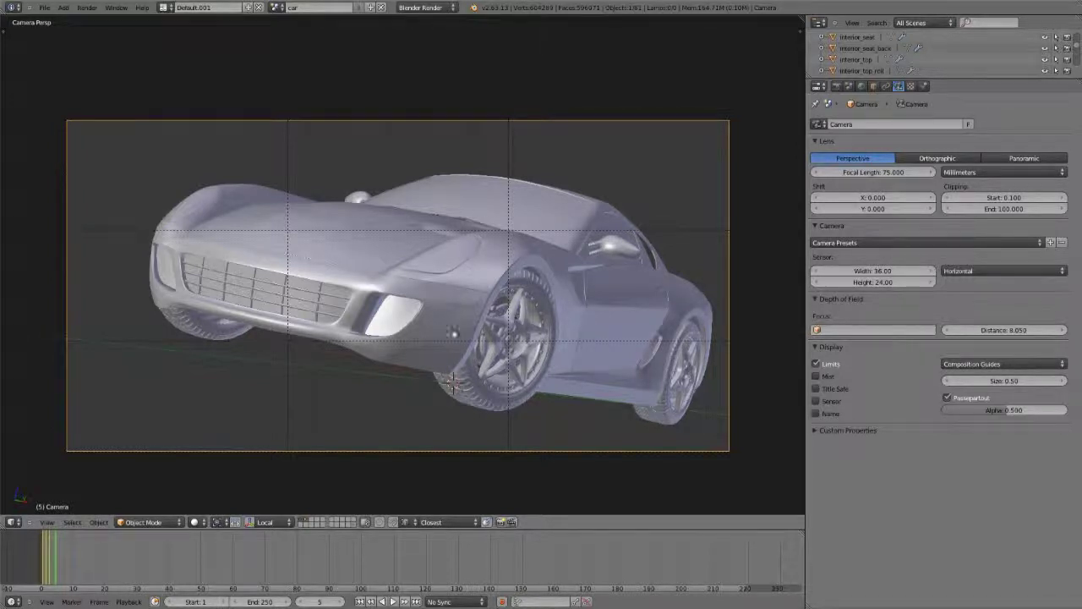
Step: Enable Lock Camera to View and orbit the camera around to a three-quarter view of the car's rear
key("n")
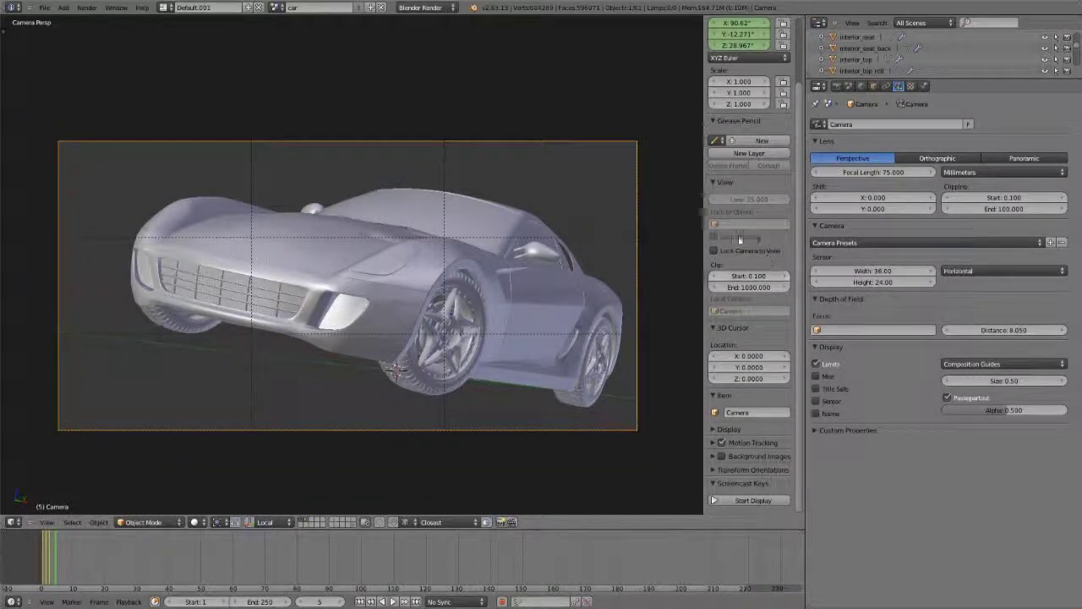
left_click(713, 251)
mouse_move(496, 318)
middle_mouse_down("shift")
mouse_move(381, 372)
mouse_move(501, 329)
mouse_move(484, 306)
mouse_move(490, 326)
mouse_move(507, 294)
mouse_move(483, 292)
mouse_move(506, 295)
mouse_move(510, 309)
middle_mouse_up("shift")
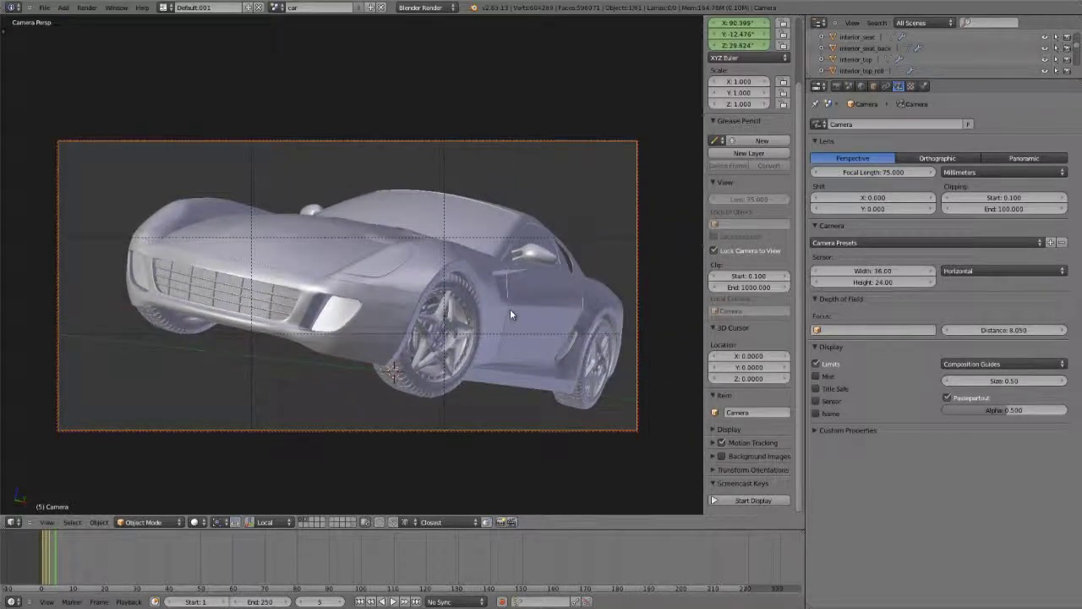
right_click(517, 311)
middle_click_drag(545, 320, 360, 305)
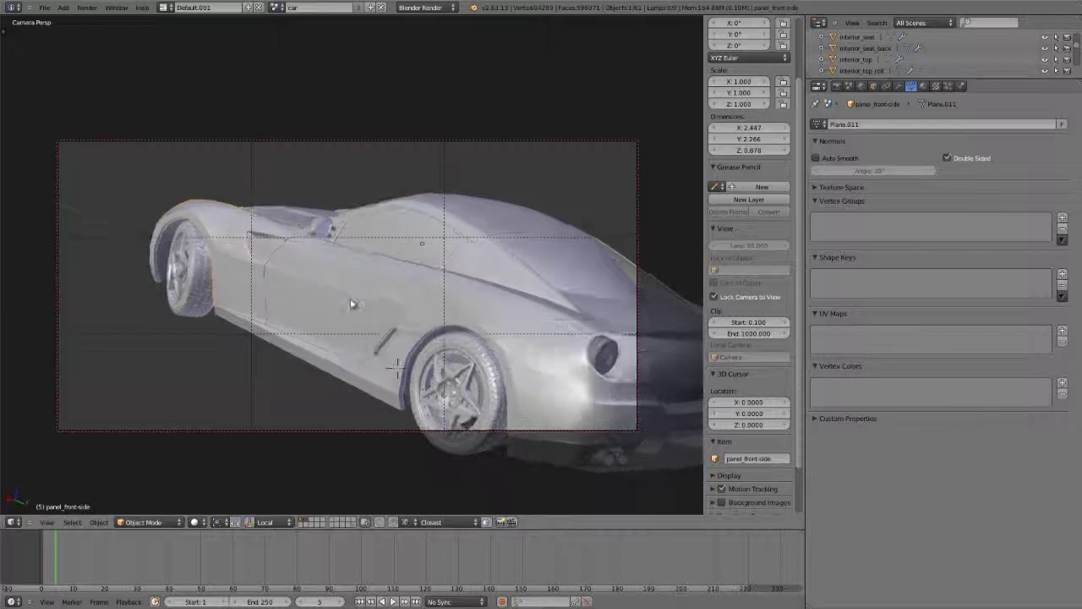
right_click(549, 249)
middle_click_drag(549, 249, 514, 224)
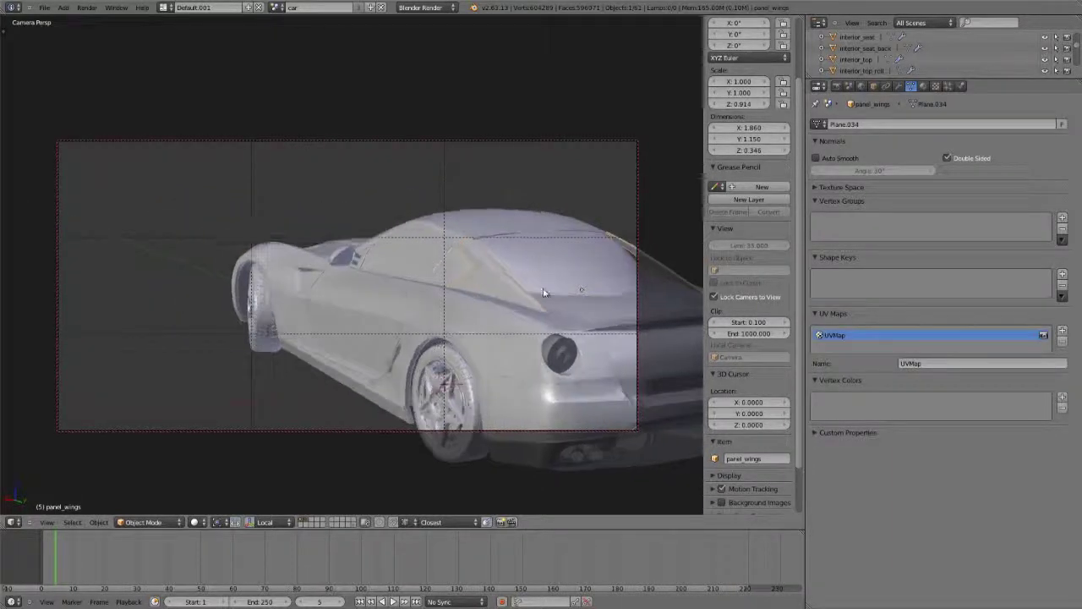
middle_click_drag(505, 302, 467, 295, "shift")
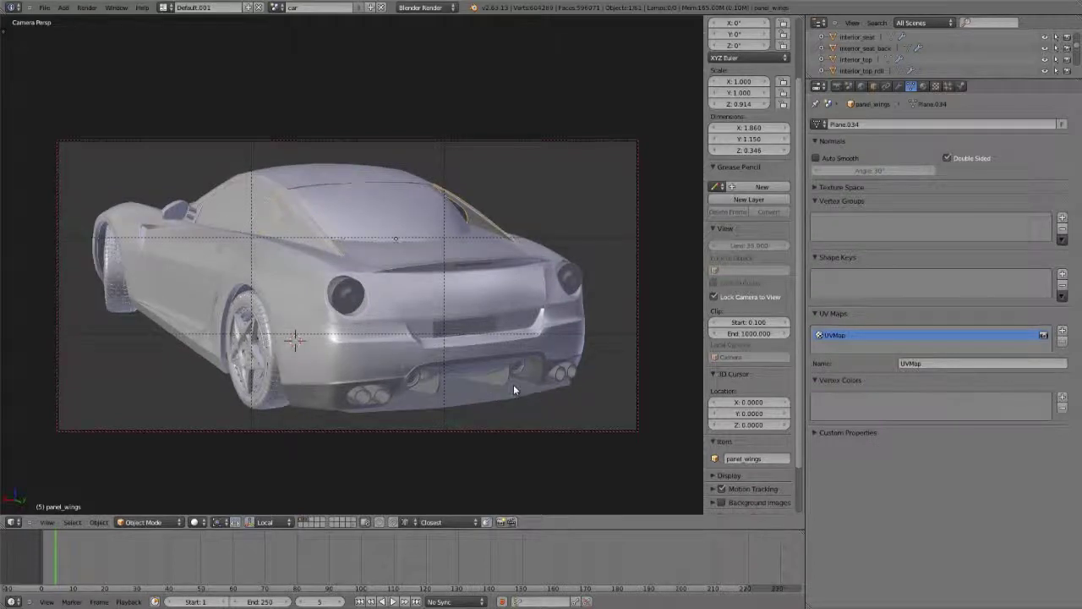
Step: Disable Lock Camera to View, select the camera behind the car from outside, and return to its view
key("a")
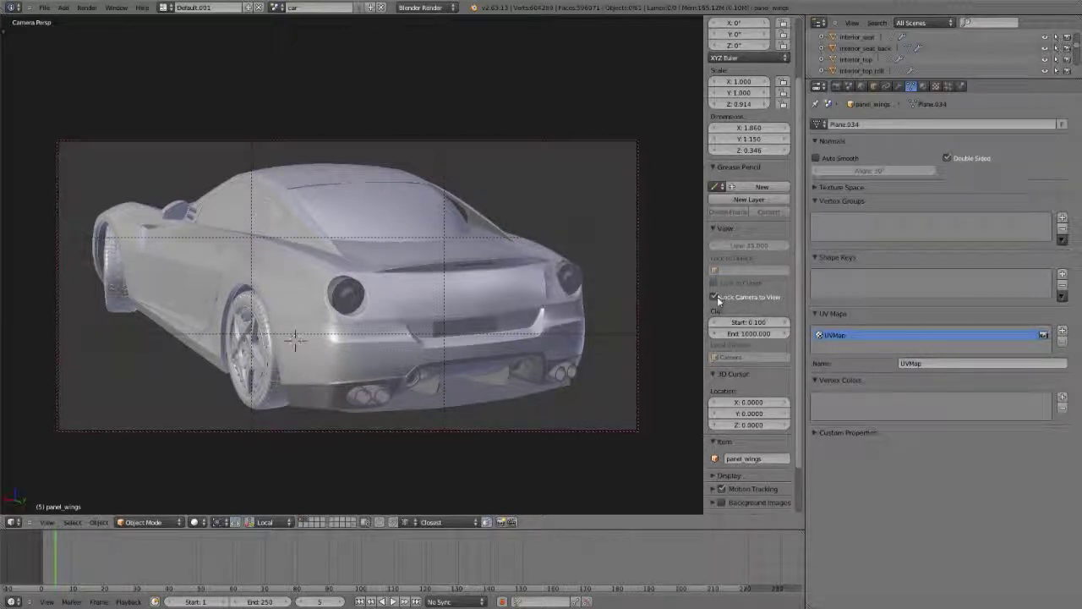
key("KP_7")
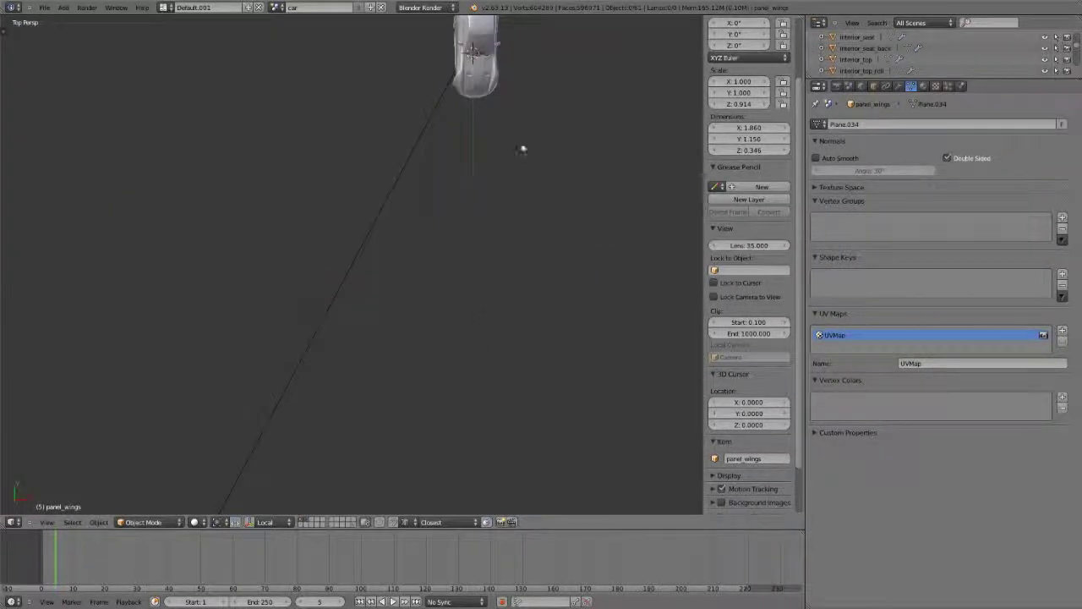
right_click(485, 107)
key("KP_Decimal")
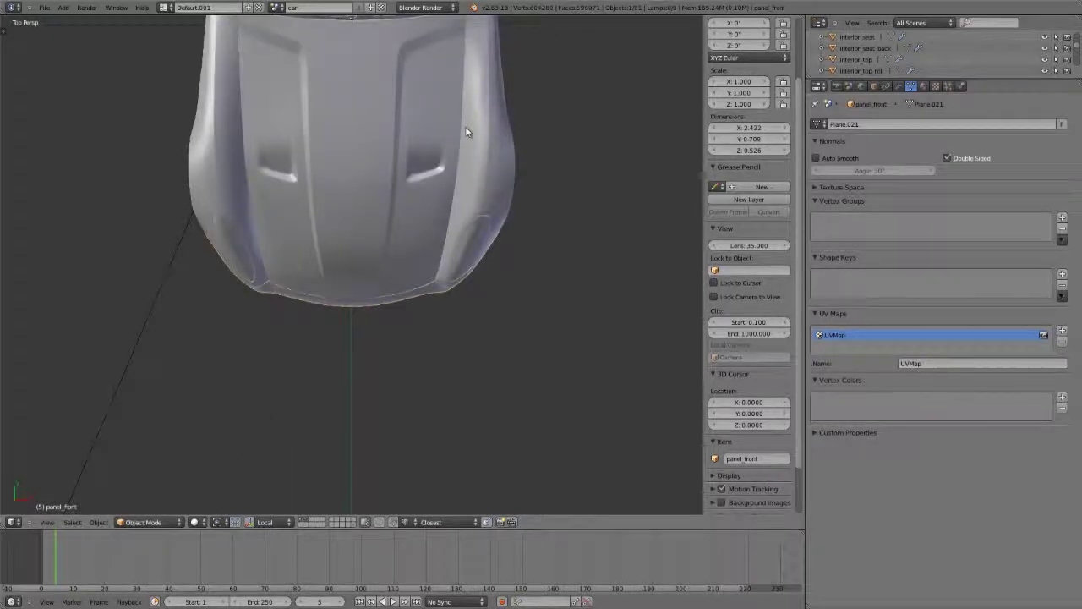
scroll(472, 241, "down", 5)
middle_click_drag(472, 241, 355, 200)
scroll(355, 200, "down", 4)
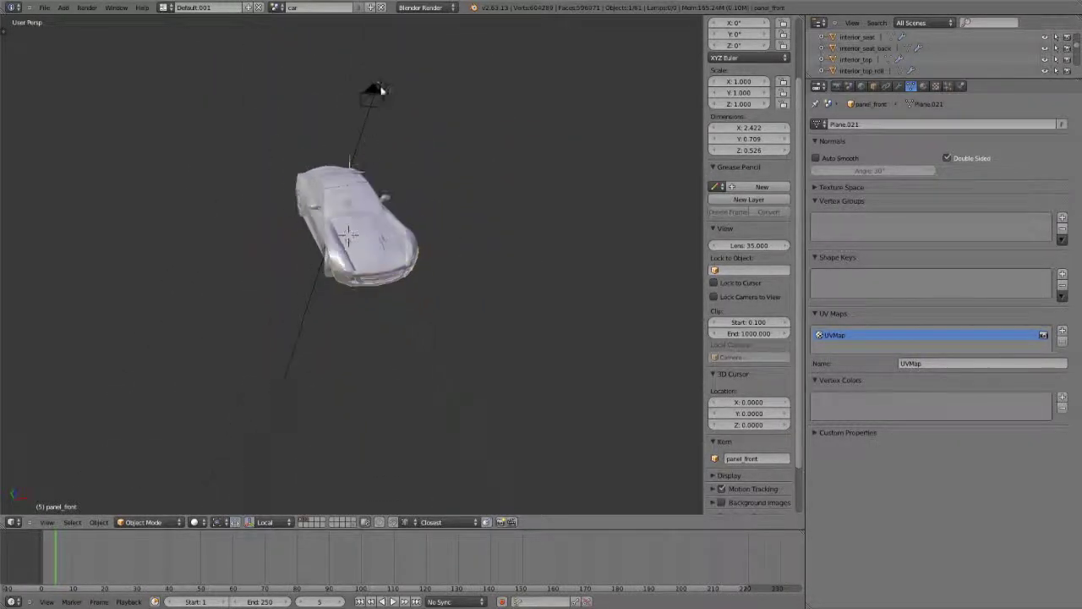
right_click(375, 94)
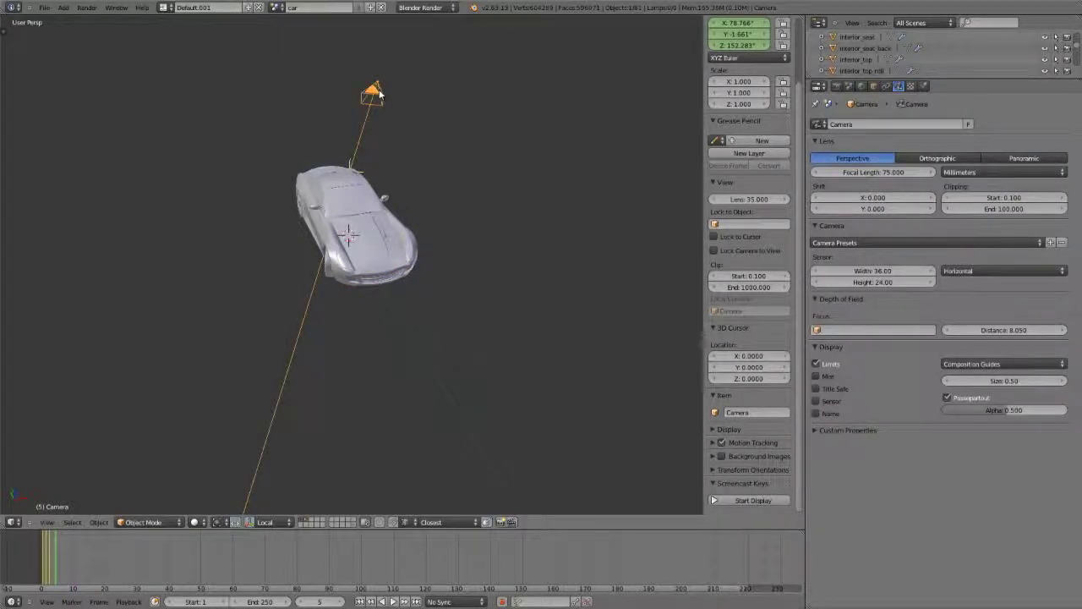
key("KP_0")
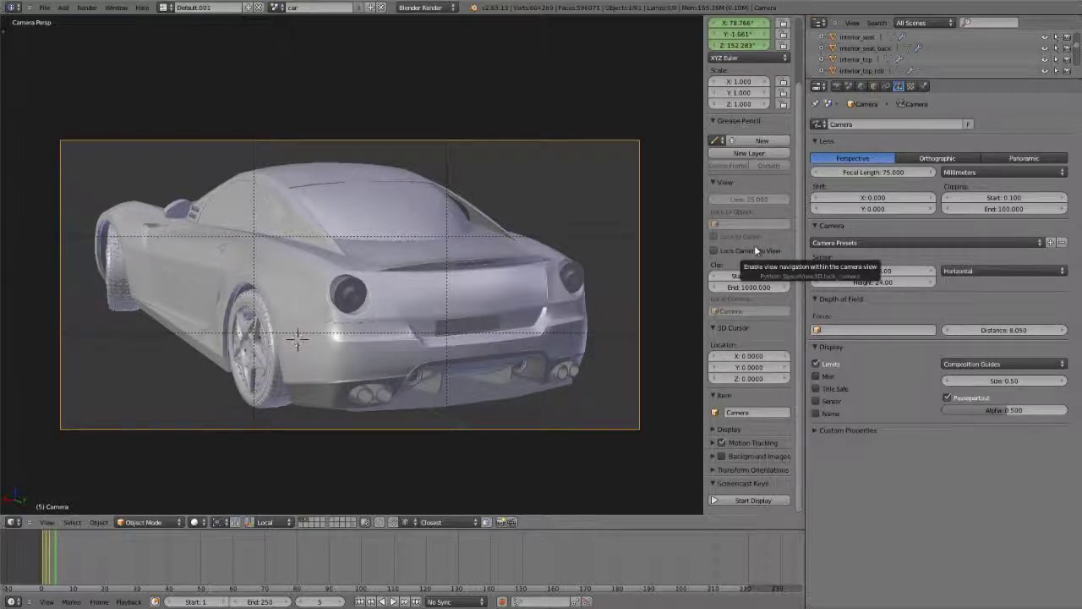
Step: Deselect everything and reselect the camera by its frame while looking through it
middle_click_drag(436, 361, 446, 355, "shift")
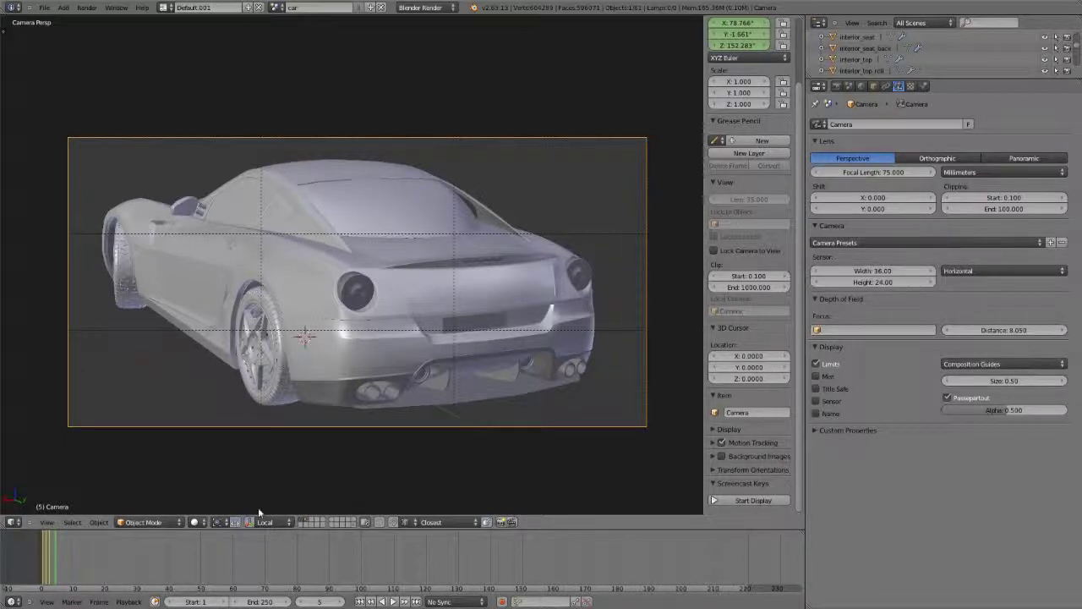
key("a")
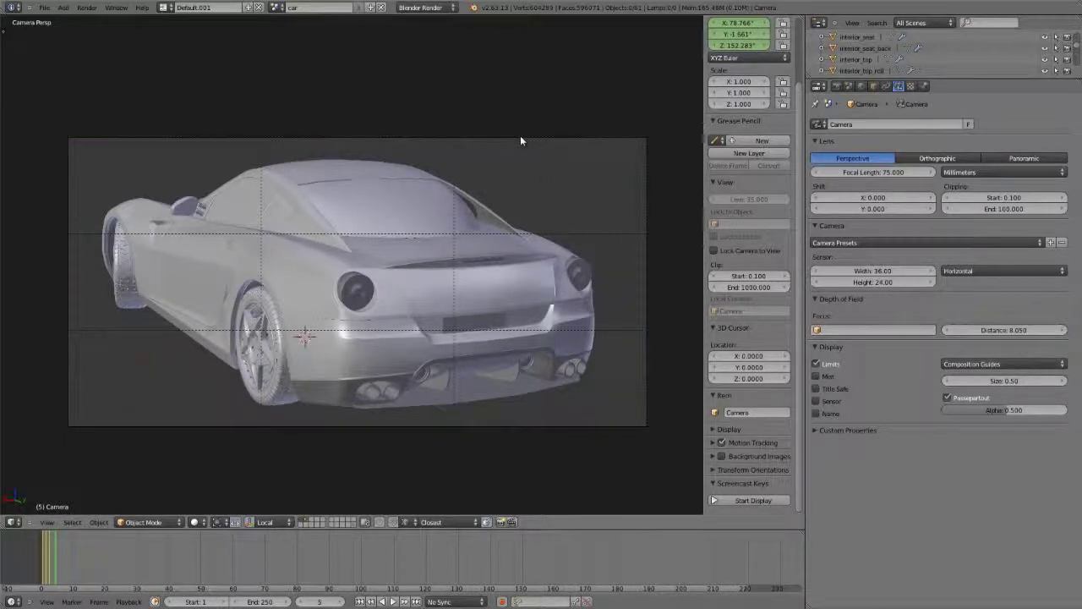
right_click(520, 138)
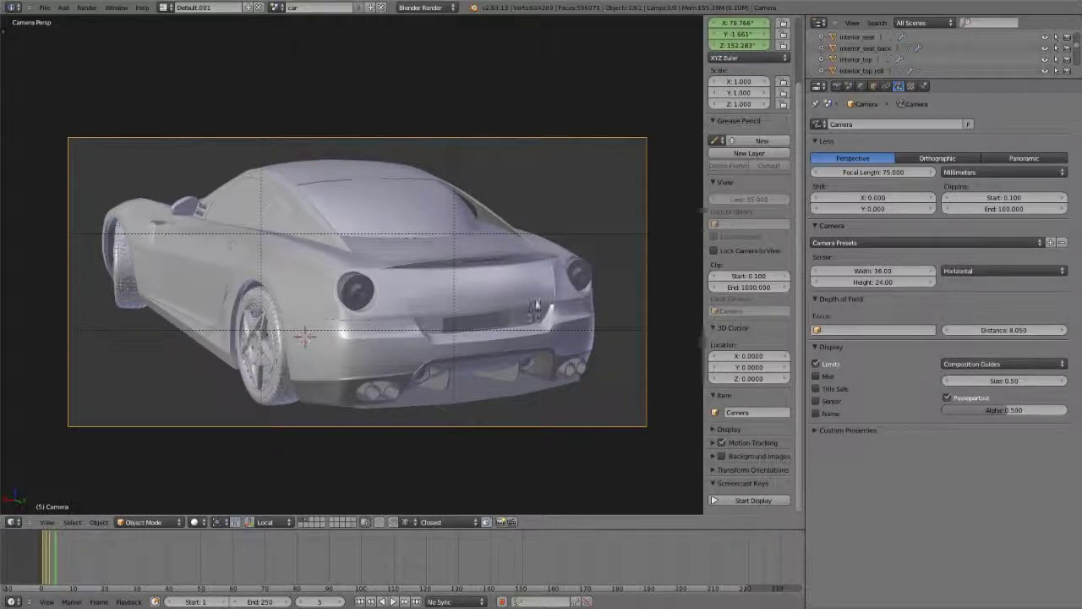
Step: Try moving the camera closer and farther along its local Z axis and tilting it within the camera view
key("g")
key("z")
key("z")
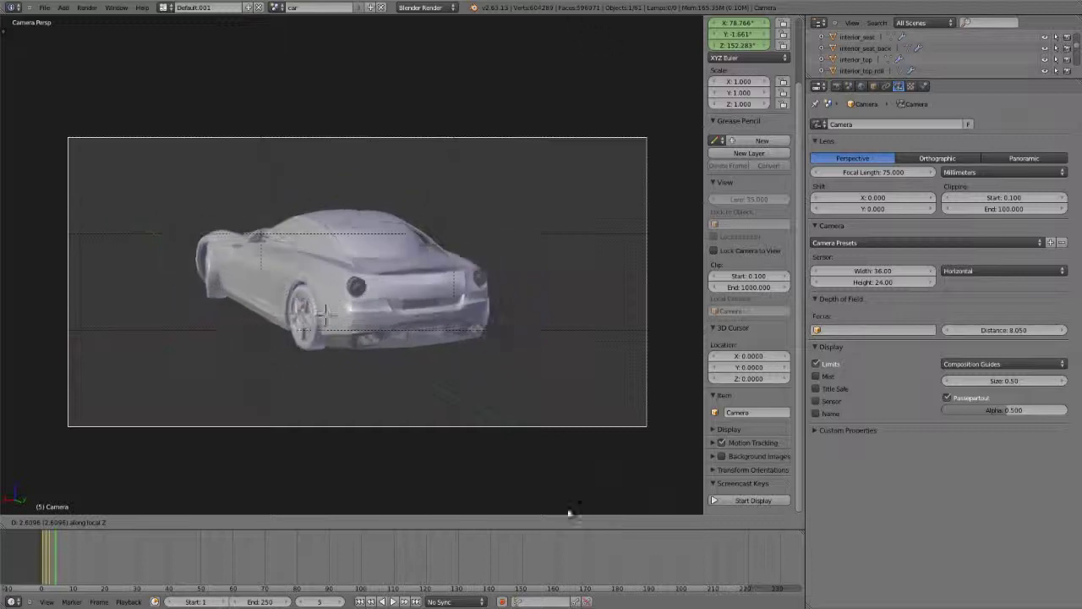
left_click(535, 343)
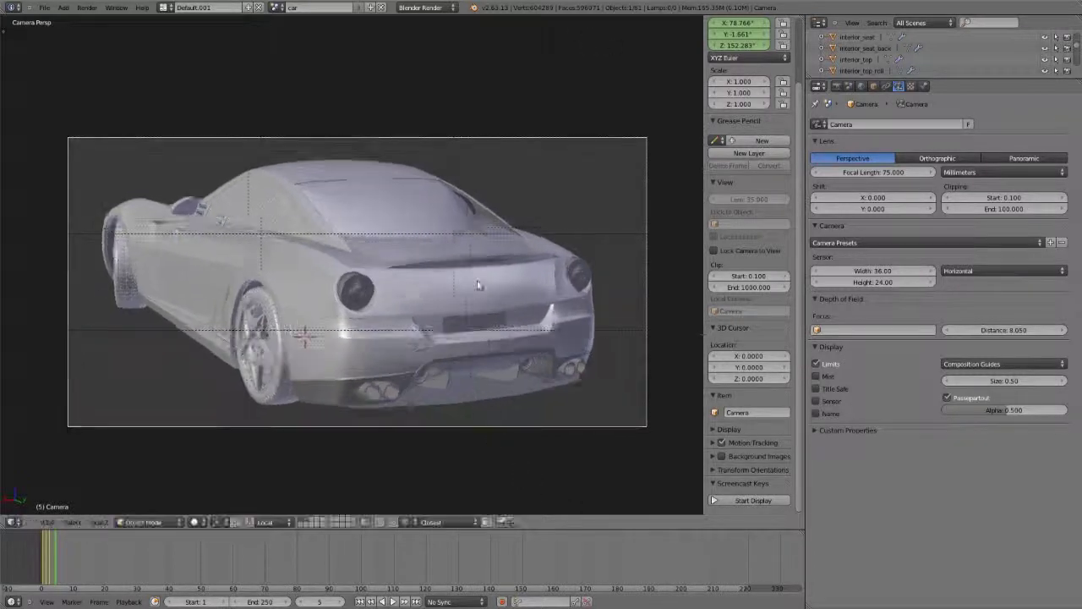
key("g")
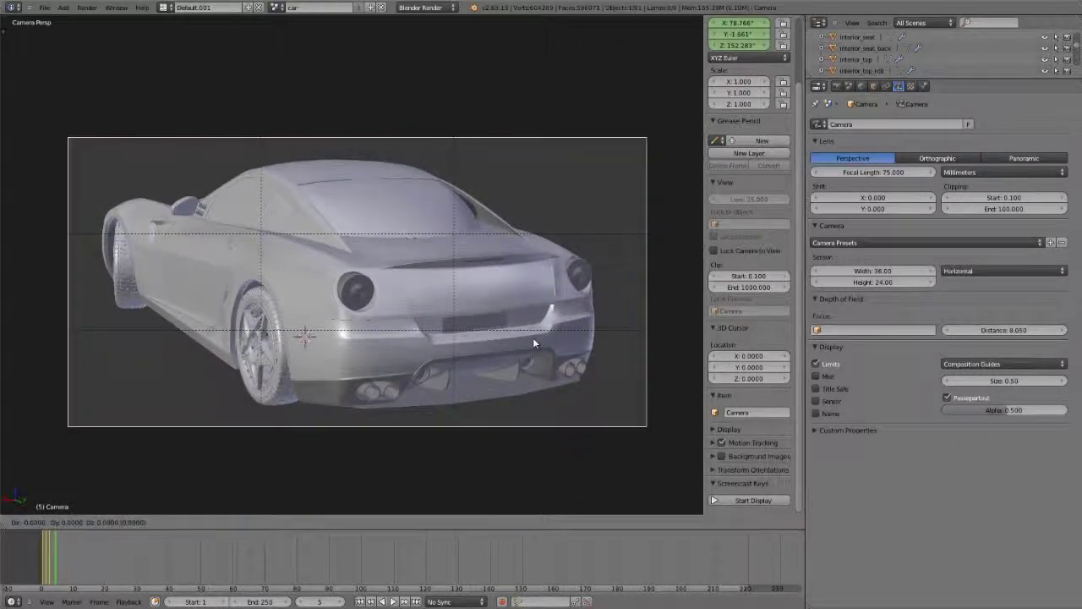
key("z")
key("z")
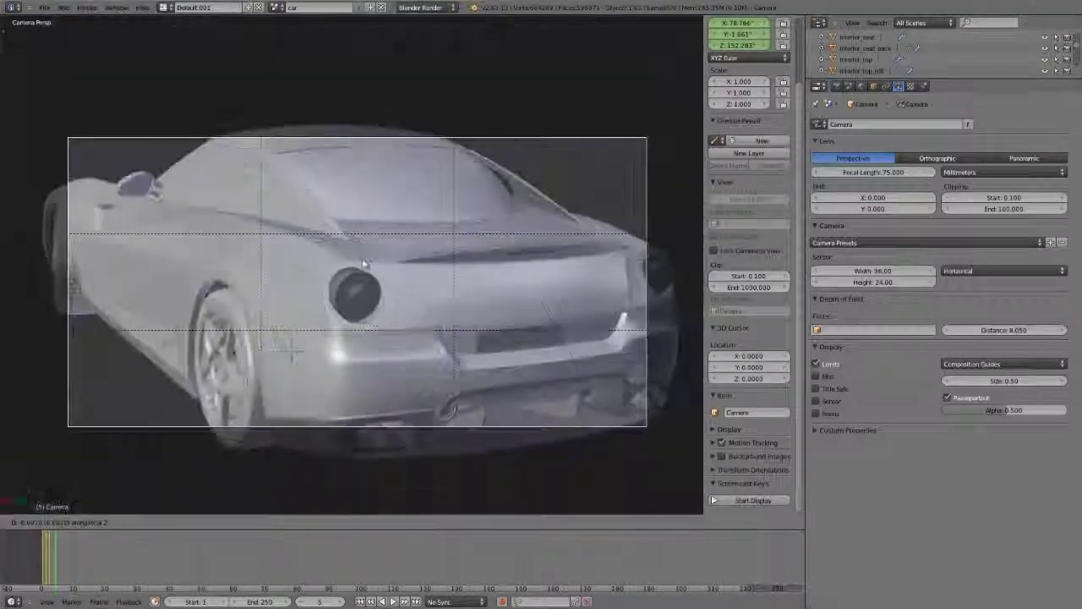
left_click(623, 363)
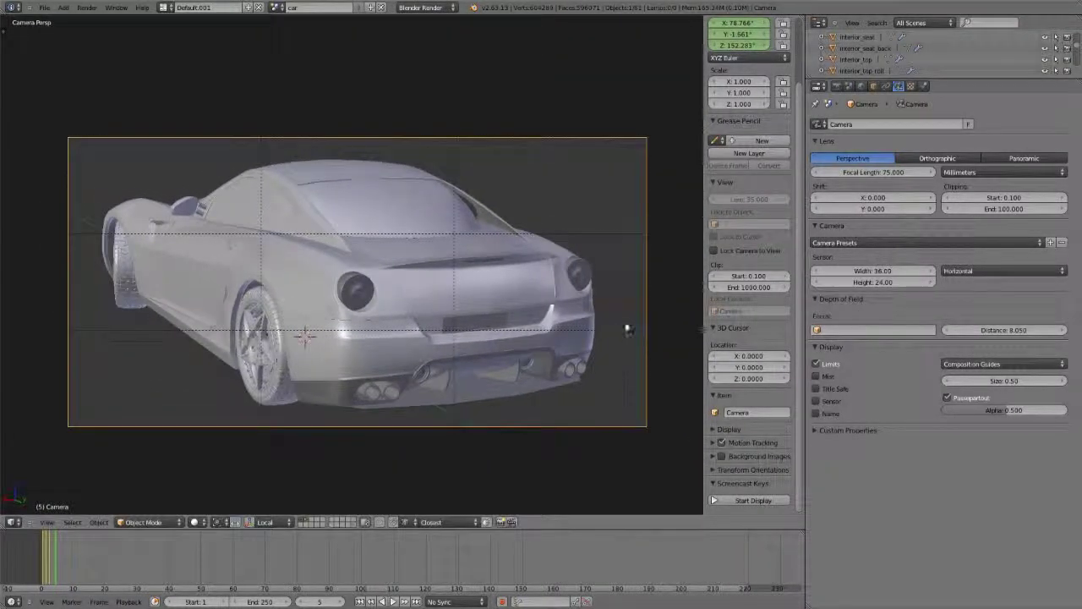
key("r")
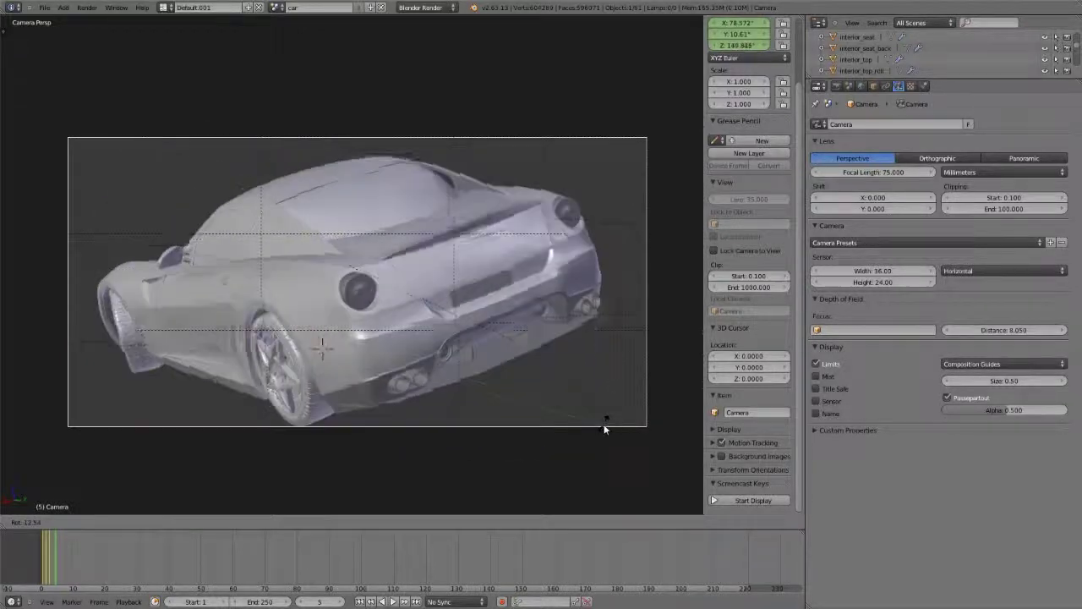
left_click(478, 263)
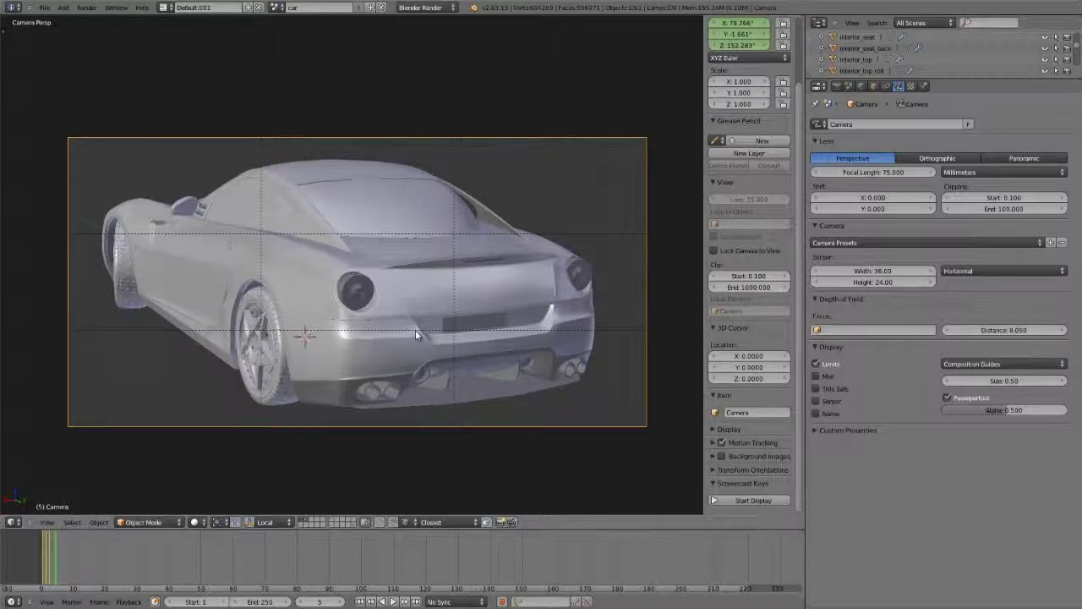
Step: Set the pivot point to the 3D Cursor and rotate the camera about the global Z axis to a front three-quarter view
left_click(221, 522)
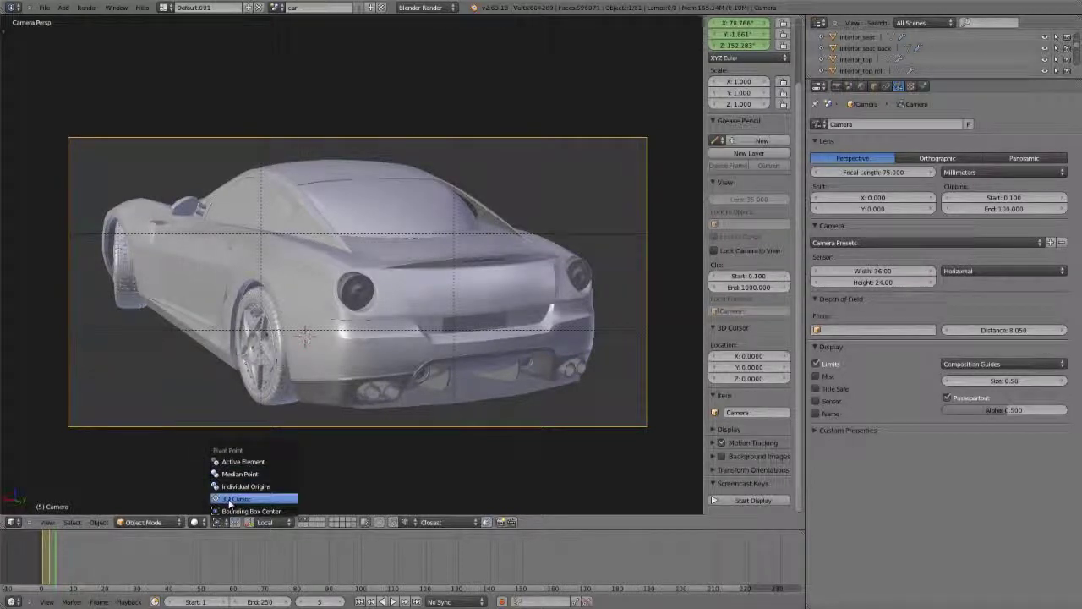
left_click(241, 498)
key("r")
key("z")
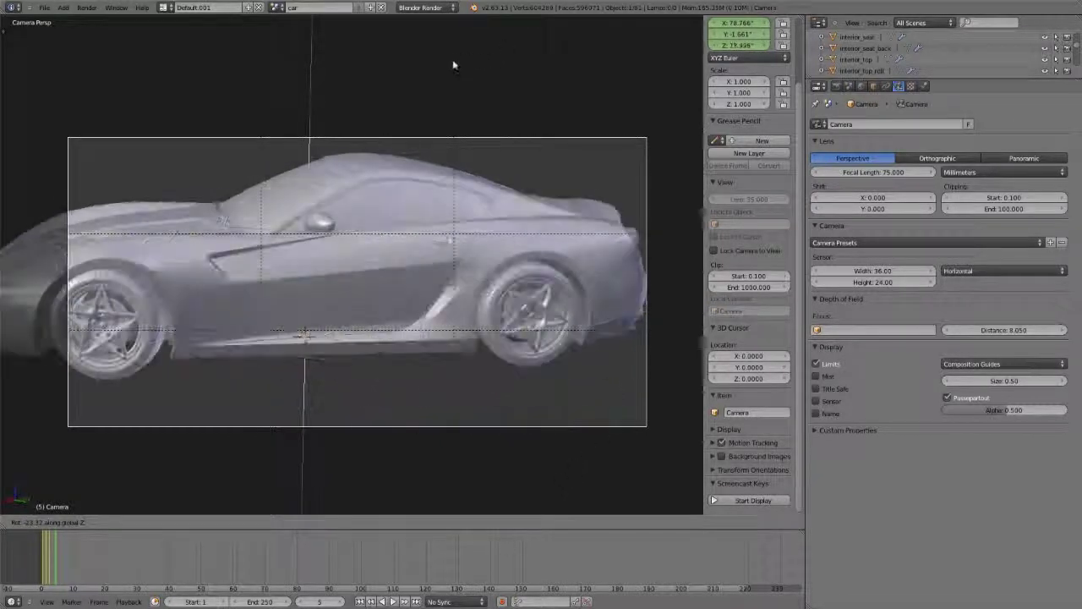
left_click(601, 234)
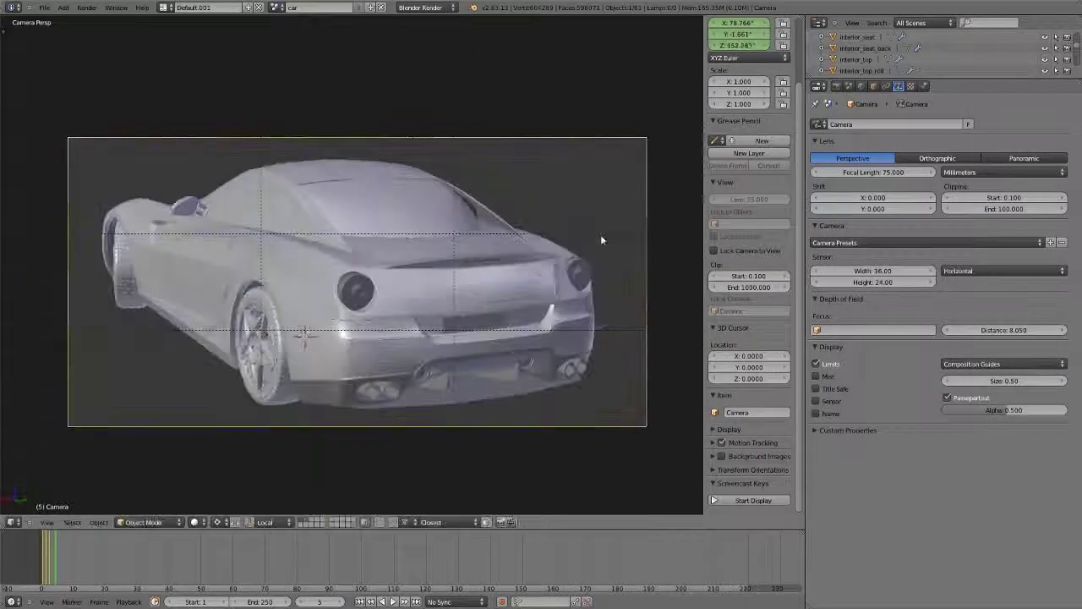
key("r")
key("z")
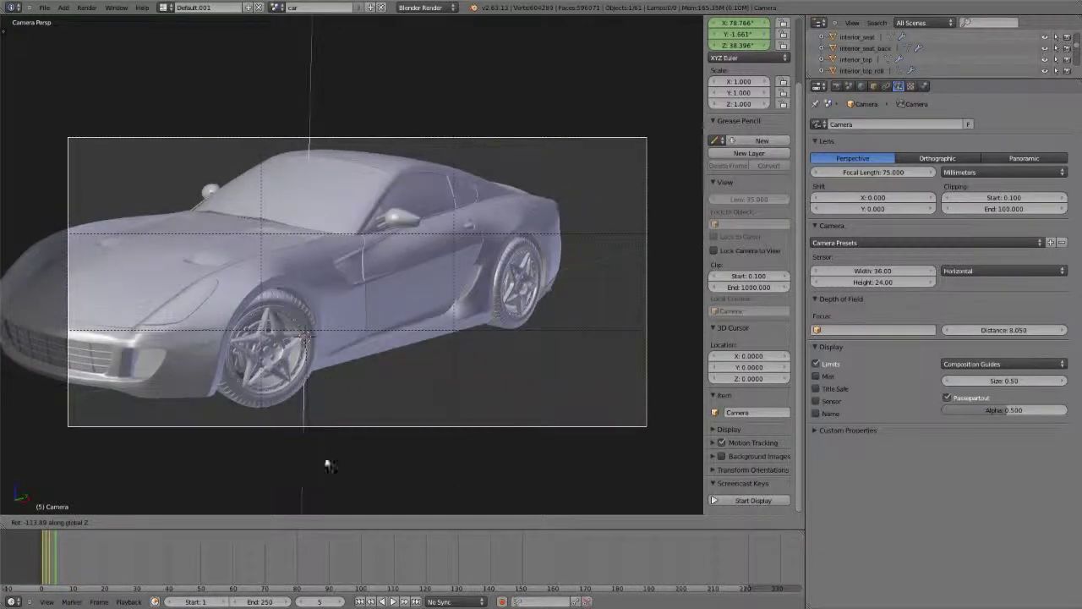
left_click(326, 459)
Step: Shift the camera so the whole car sits within the frame, and pull it back slightly along its local Z axis
key("g")
left_click(444, 423)
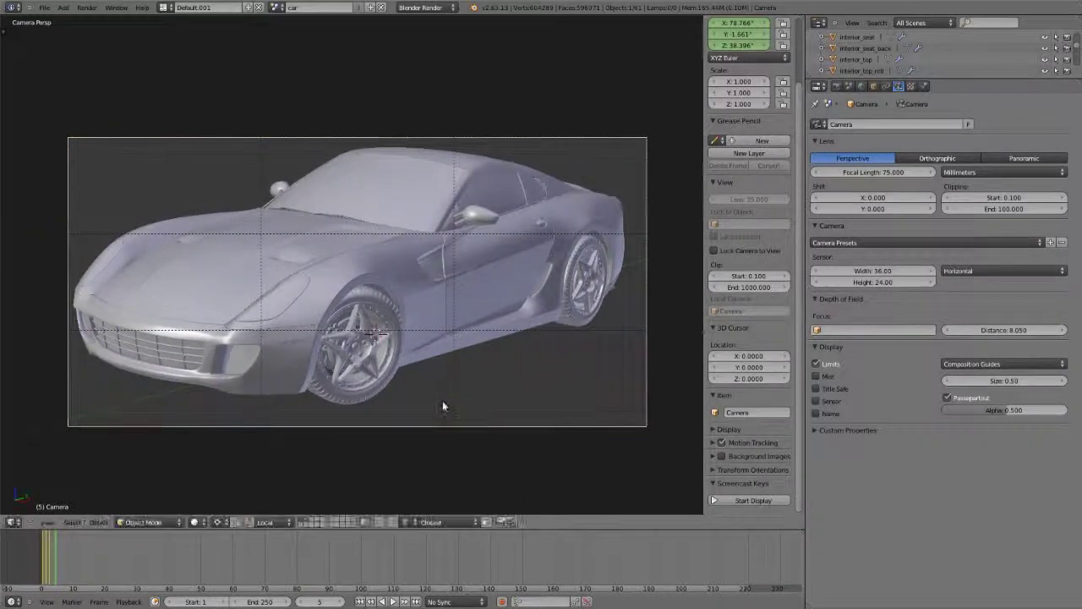
key("g")
key("z")
key("z")
left_click(445, 430)
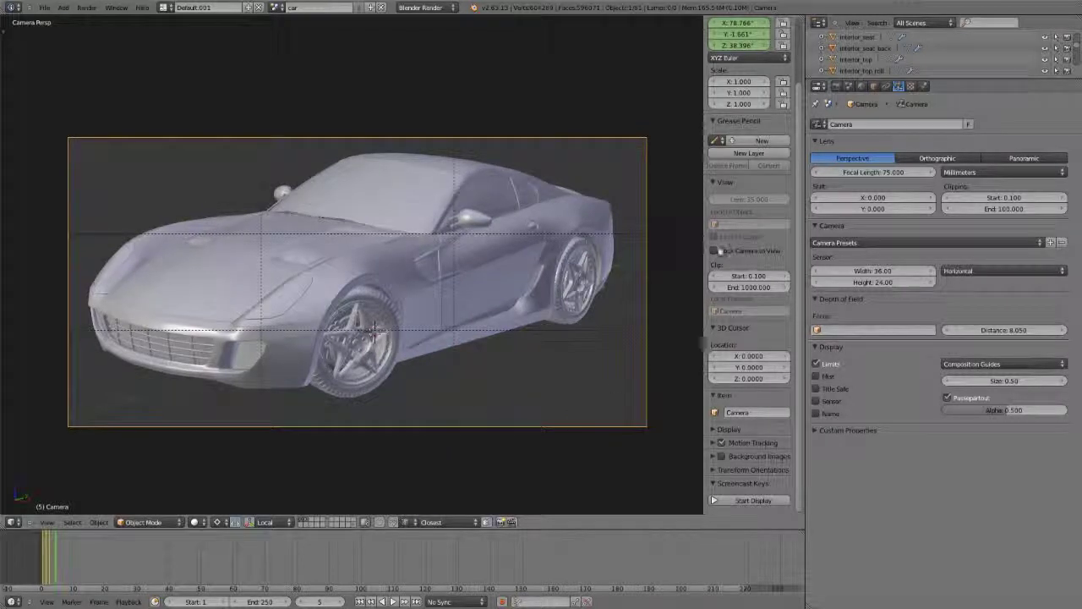
Step: Enable Lock Camera to View, reframe the car from a lower front three-quarter angle, and reselect the camera by its frame
middle_click_drag(363, 326, 373, 313)
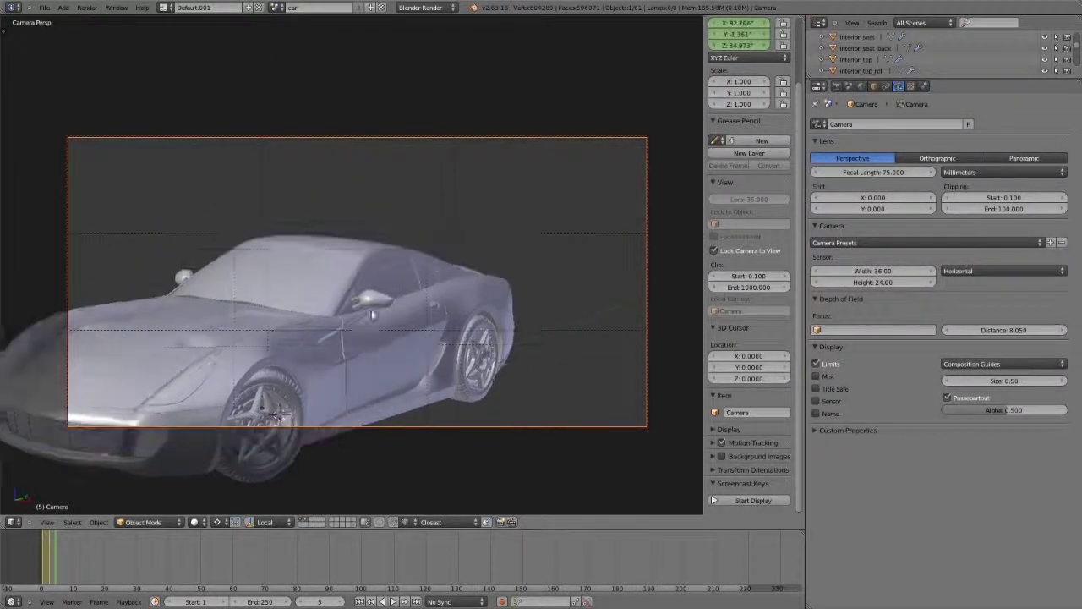
right_click(371, 356)
middle_click_drag(441, 325, 387, 332)
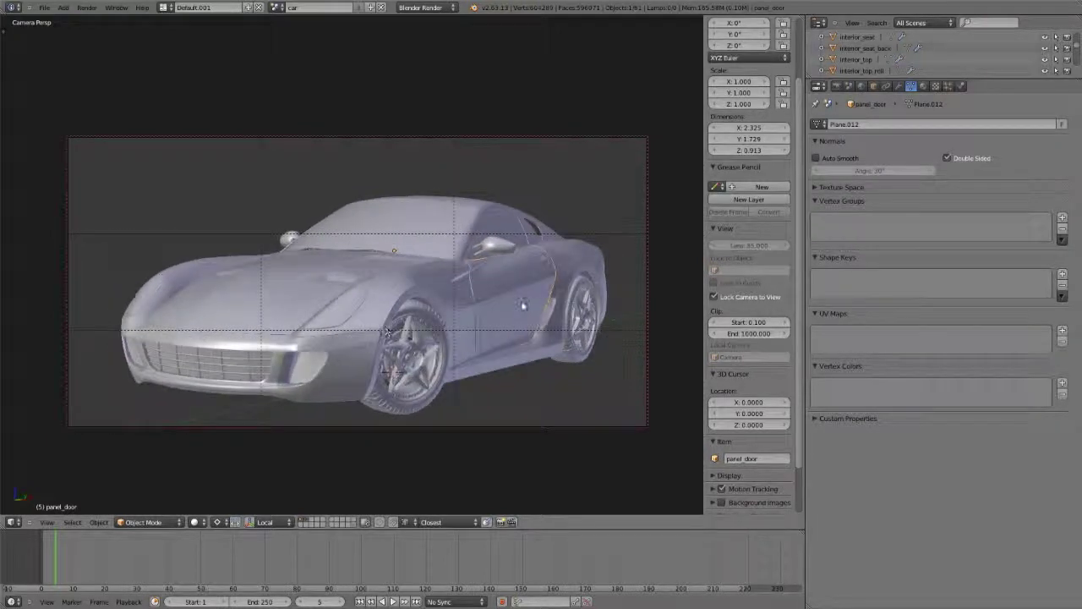
right_click(487, 138)
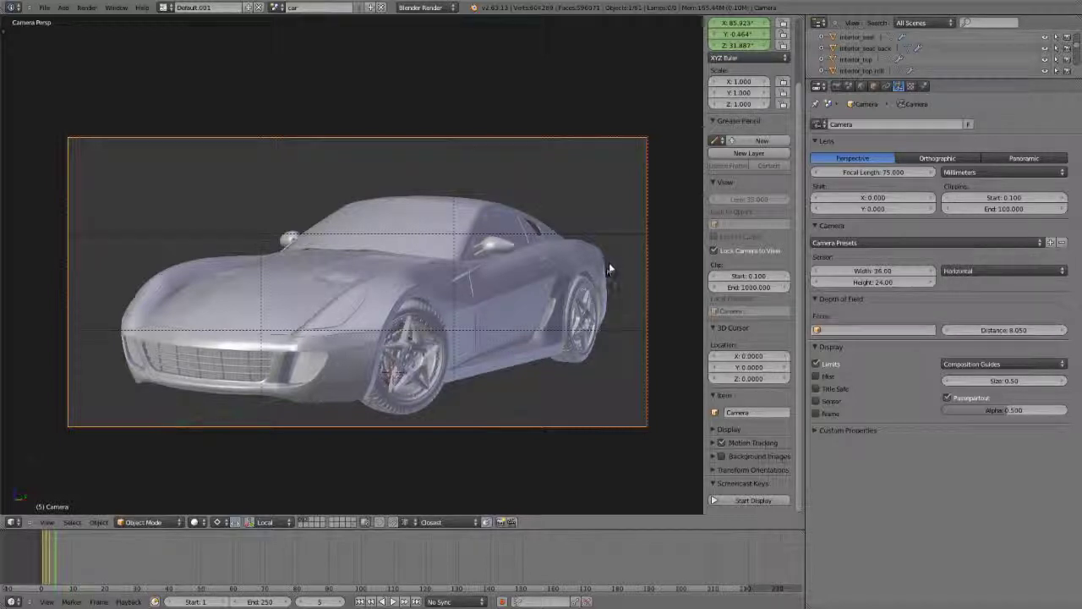
Step: Try a trackball rotation of the camera around the 3D cursor
key("r")
key("r")
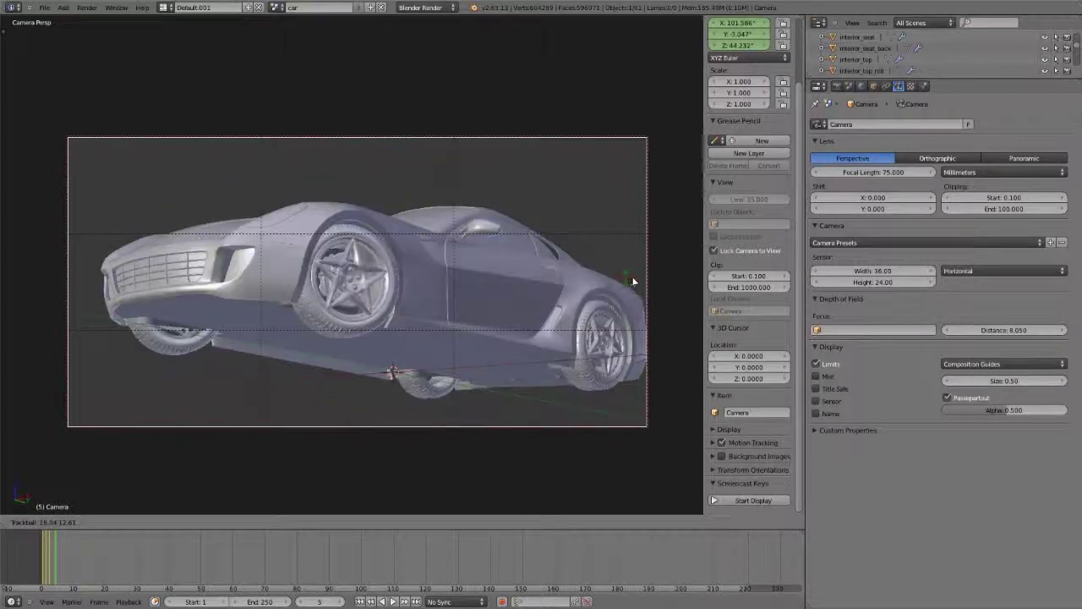
right_click(633, 276)
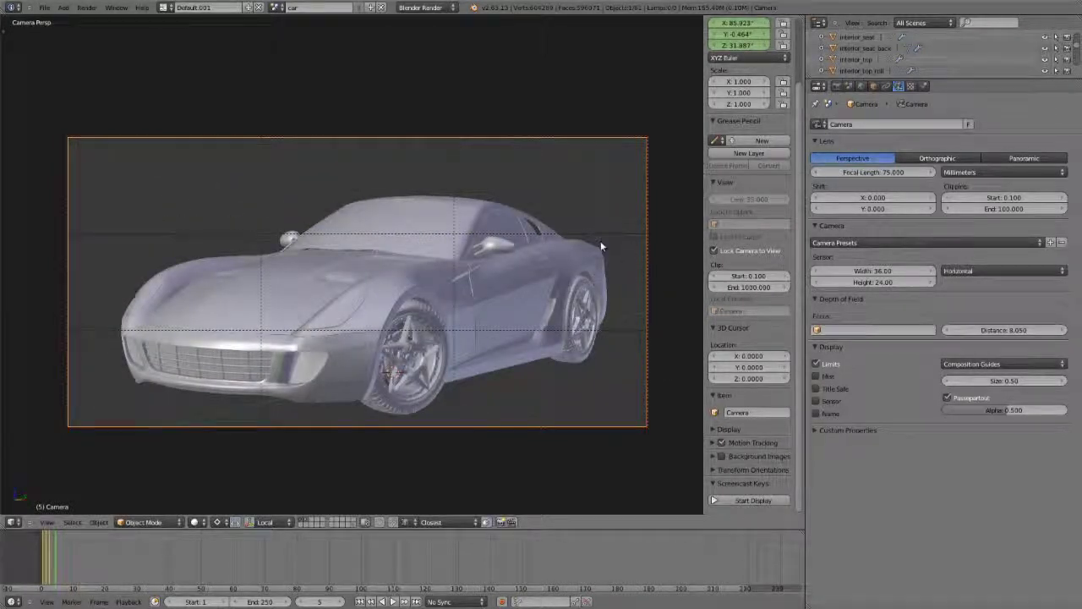
Step: Orbit the locked camera slightly higher, and add a second camera in the top view, placed to one side of the car
middle_click_drag(574, 260, 570, 245, "shift")
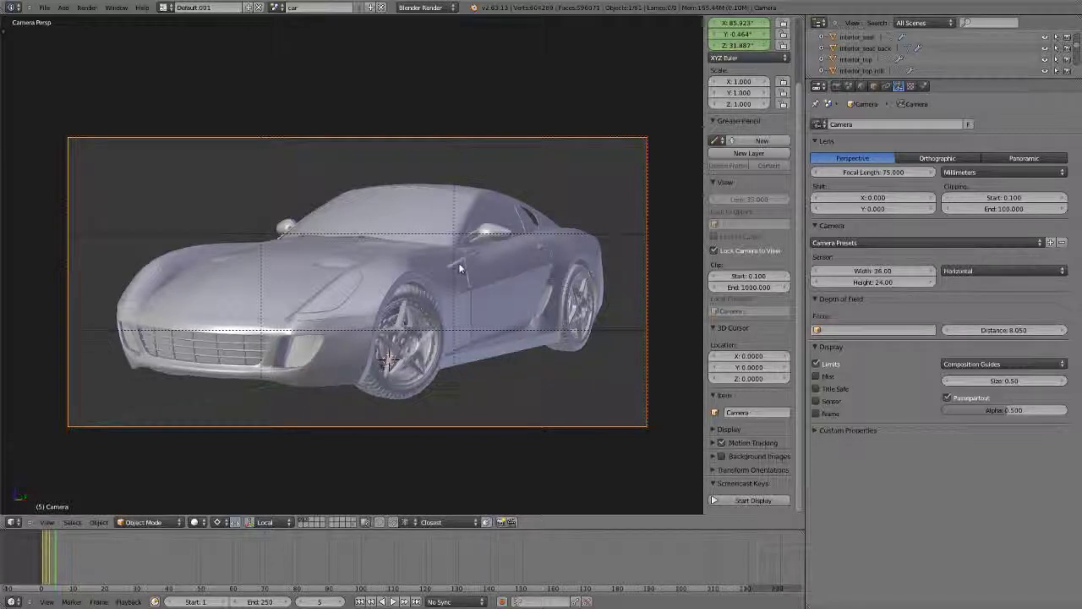
key("KP_7")
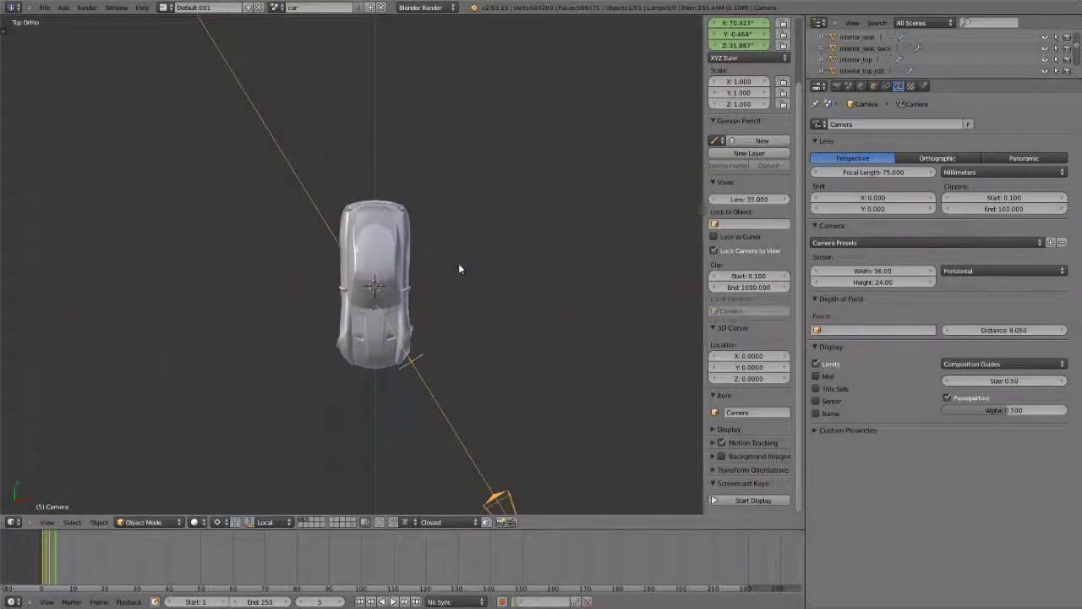
scroll(459, 269, "down", 3)
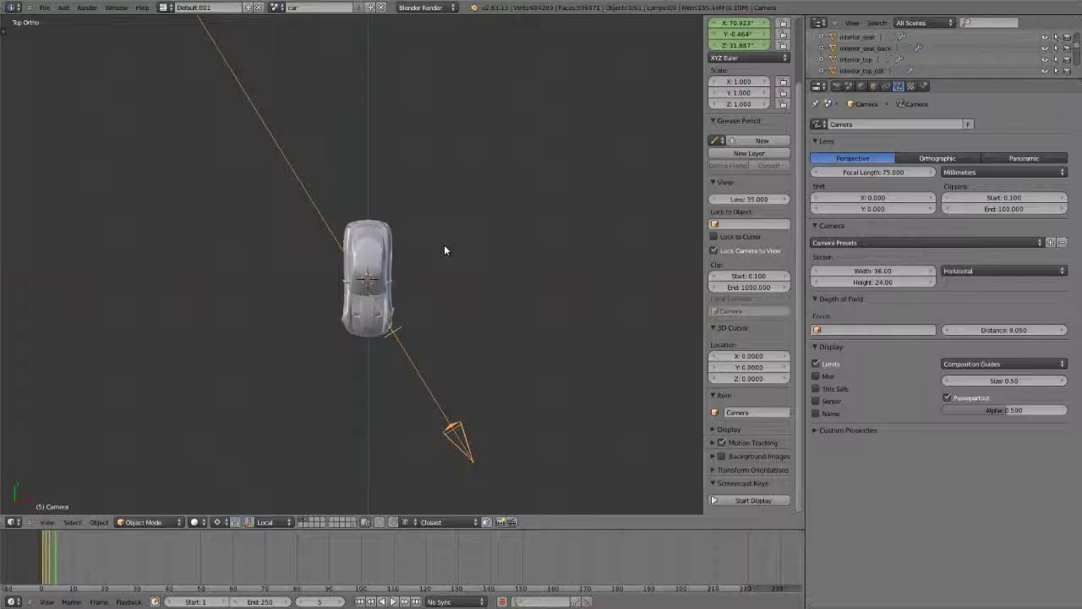
key("shift+a")
left_click(411, 357)
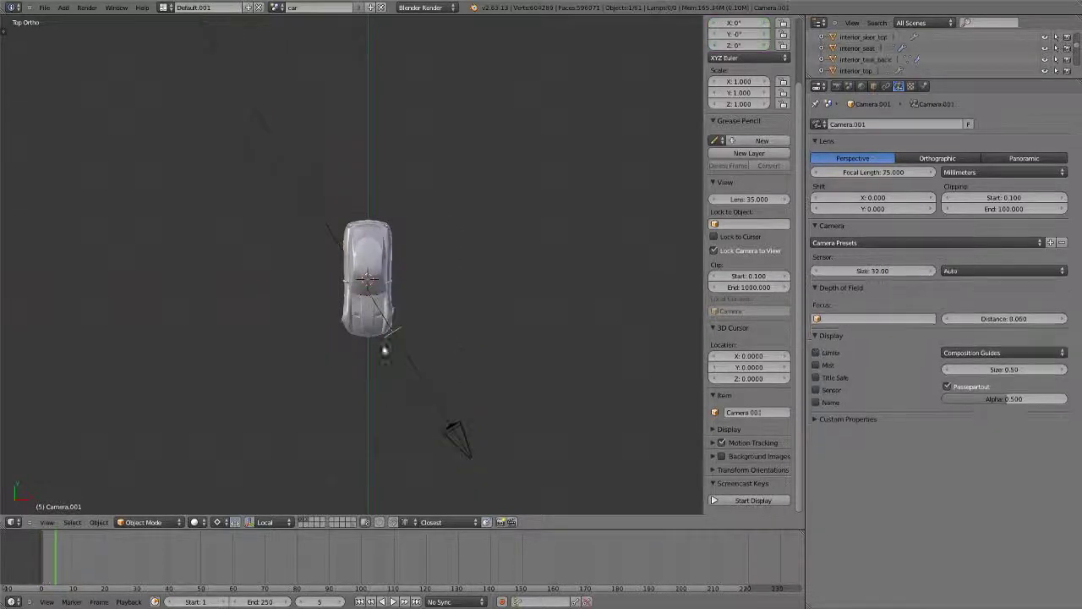
key("g")
left_click(247, 377)
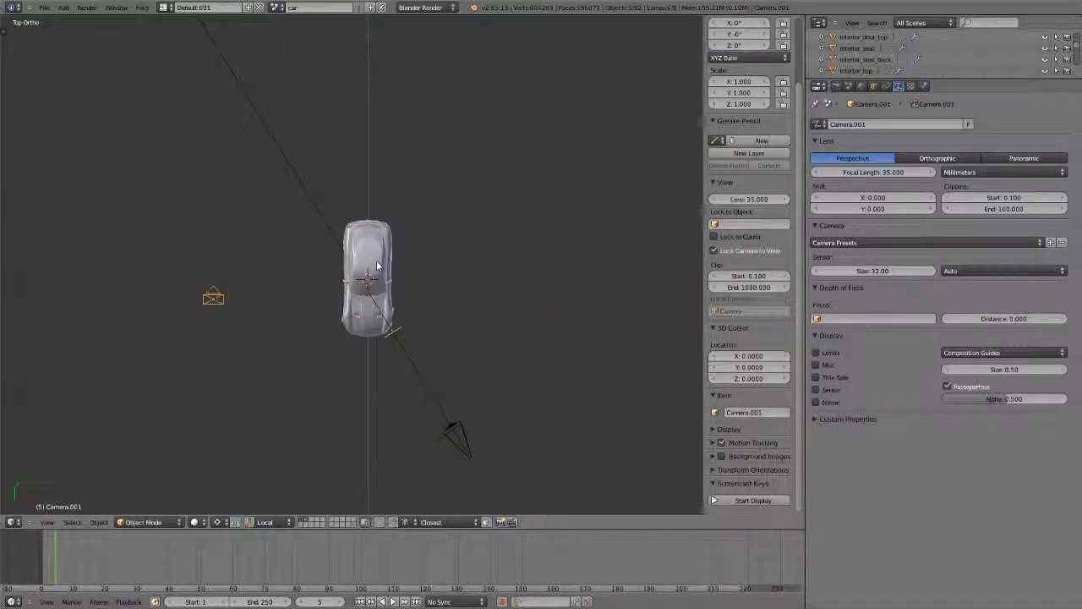
Step: Rotate the new camera toward the car in the top and front views and position it above the car's height
key("r")
left_click(347, 434)
key("KP_1")
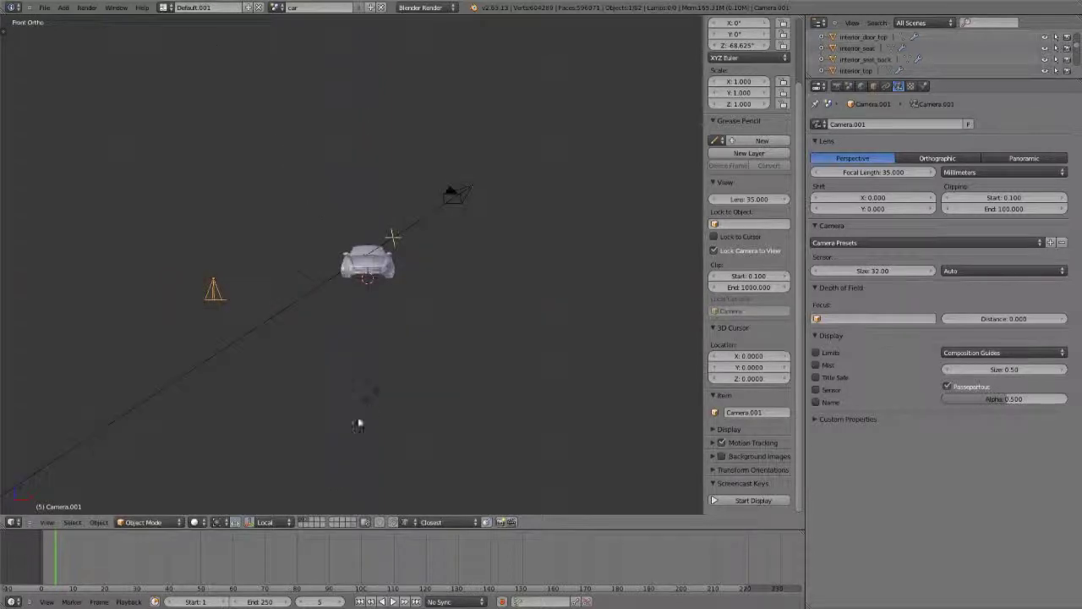
key("r")
left_click(408, 170)
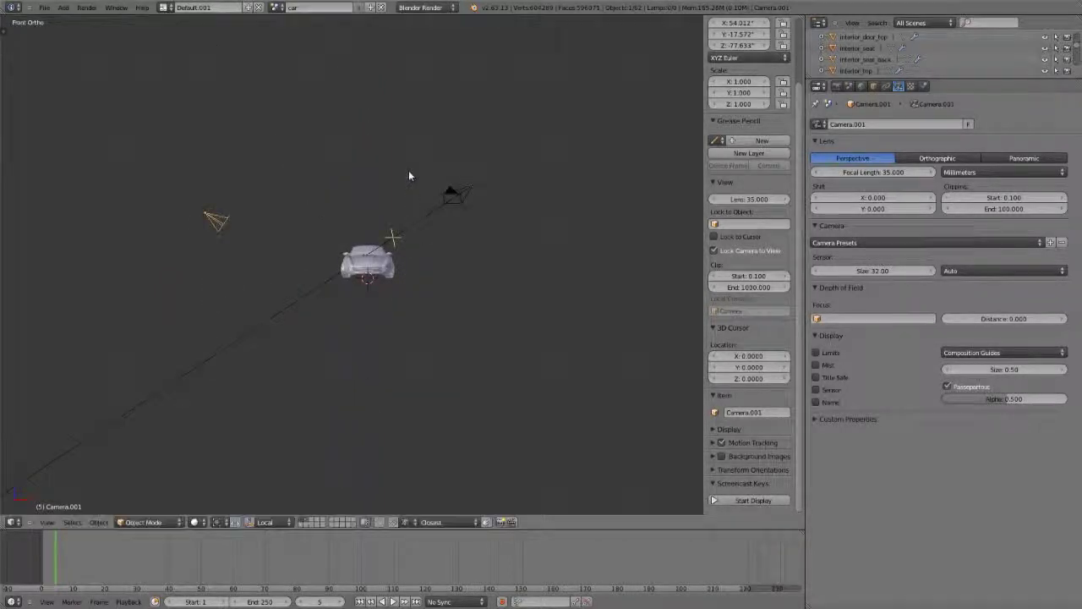
middle_click_drag(408, 237, 417, 289, "shift")
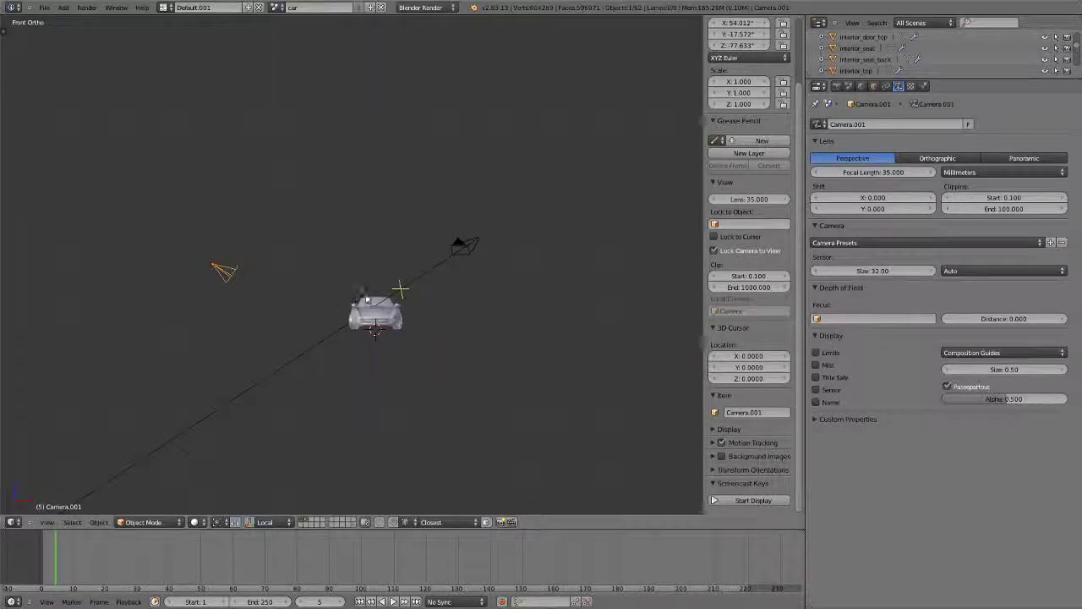
Step: Make Camera.001 the active scene camera and look through it
left_click(849, 86)
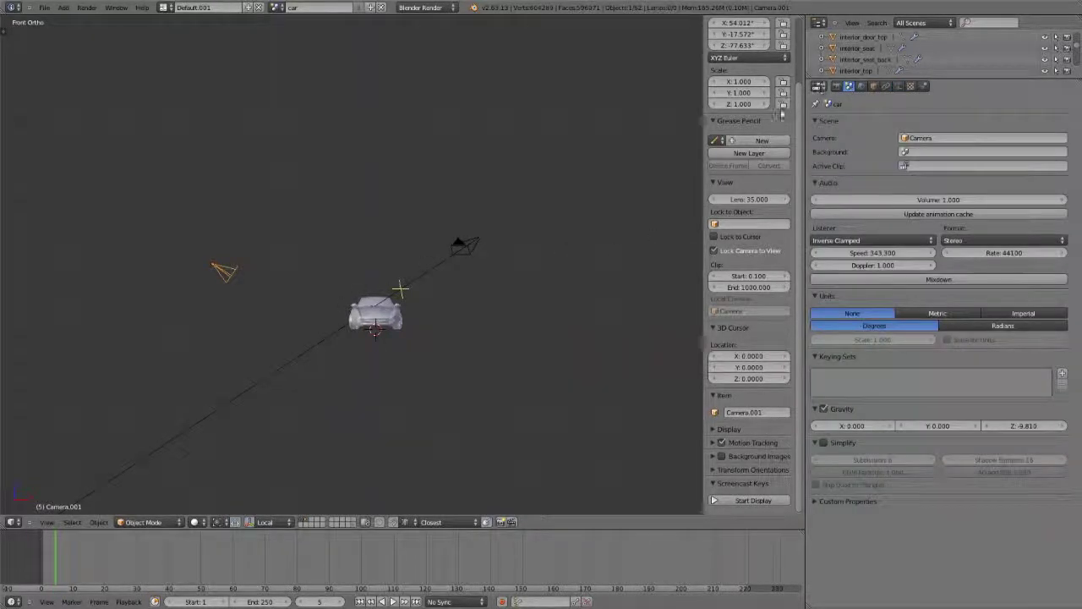
left_click(948, 139)
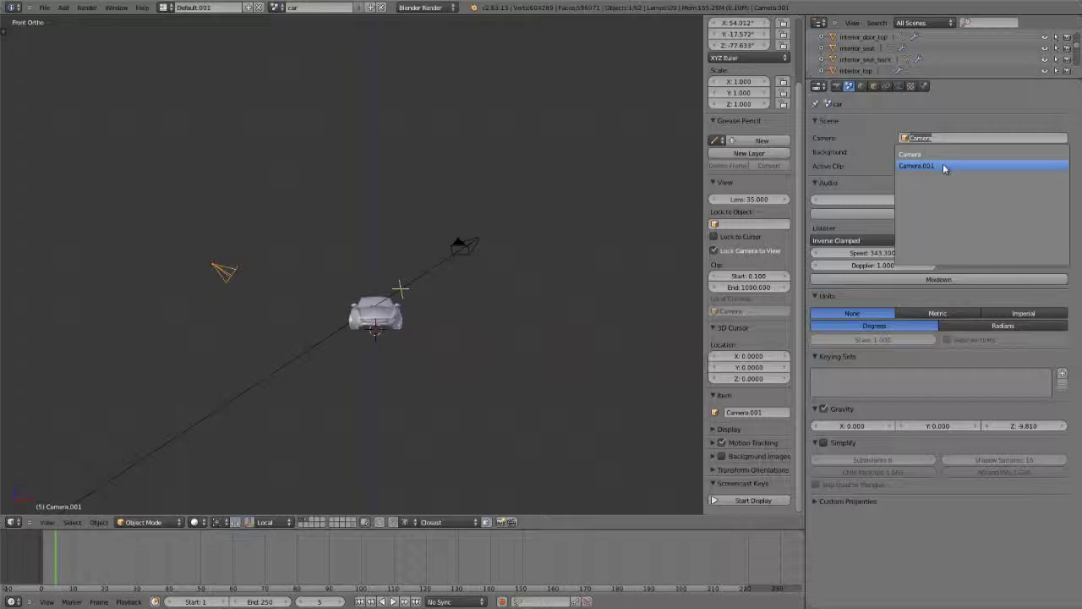
left_click(944, 166)
key("KP_0")
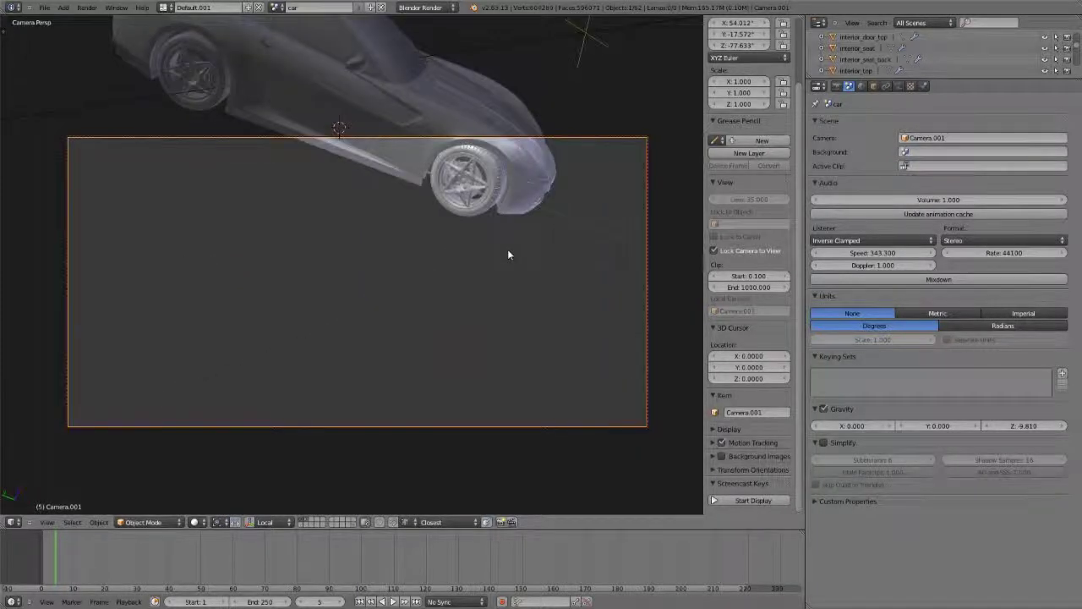
Step: Frame the car from a front three-quarter angle through the locked camera, disable Lock Camera to View, and reselect Camera.001
middle_click_drag(466, 282, 477, 377)
middle_click_drag(594, 277, 464, 249)
right_click(481, 333)
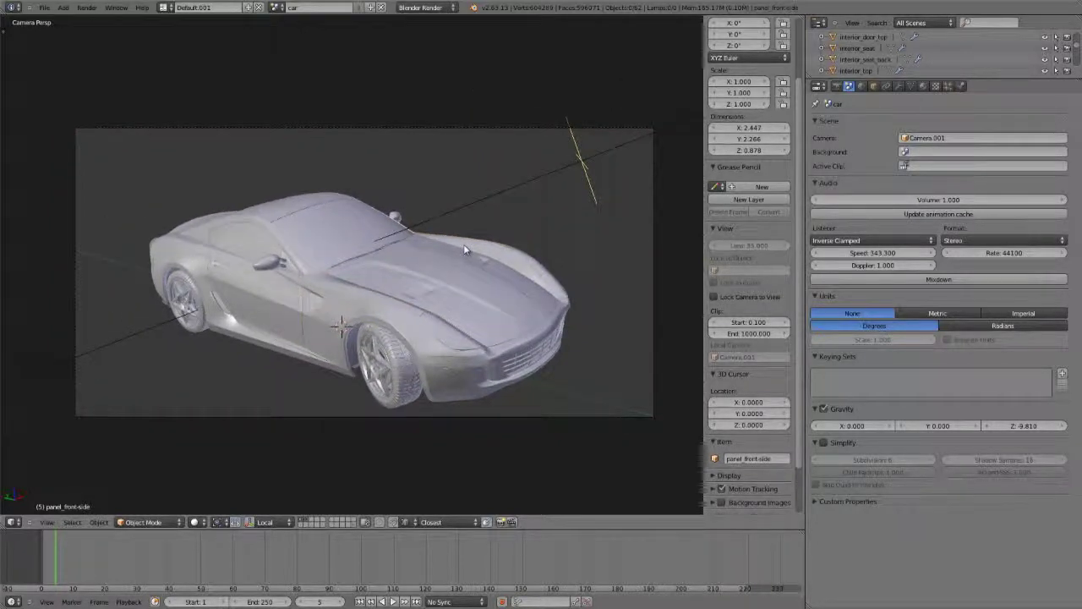
right_click(452, 128)
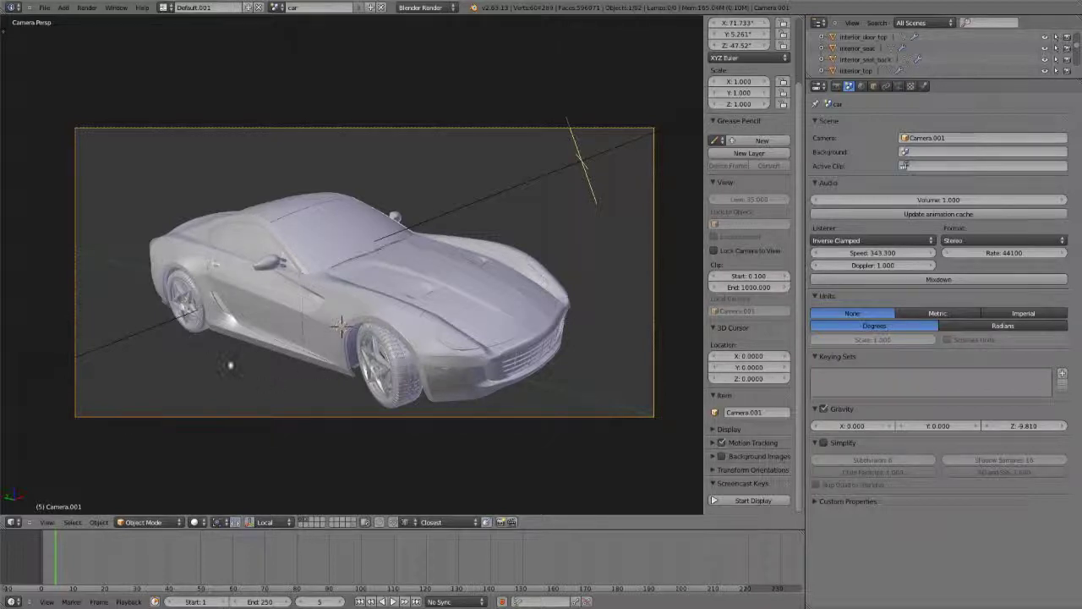
Step: Add a Track To constraint to Camera.001 and browse the available target objects
left_click(886, 86)
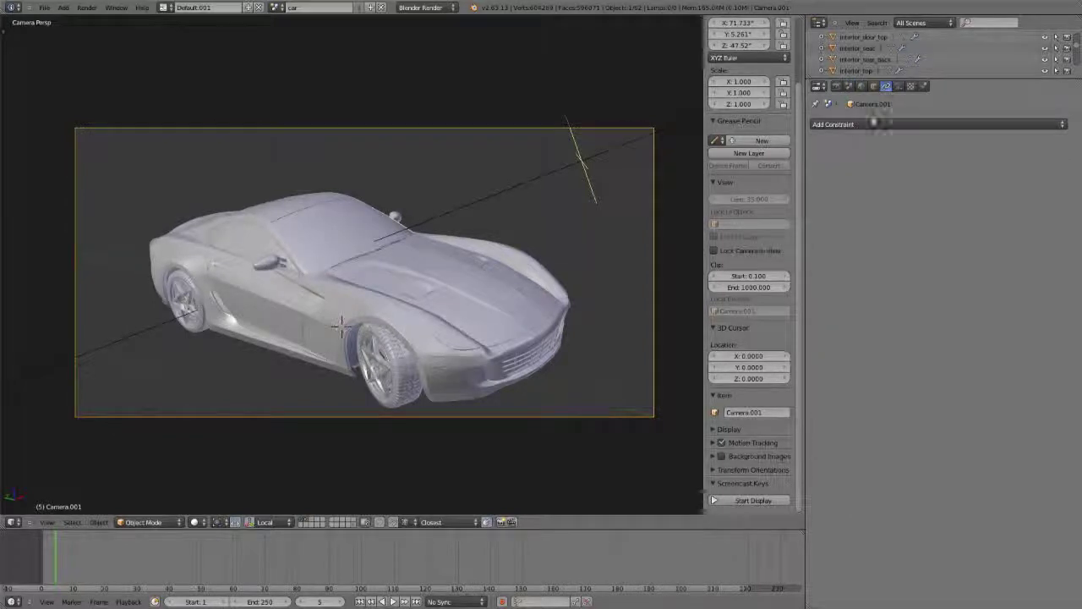
left_click(938, 124)
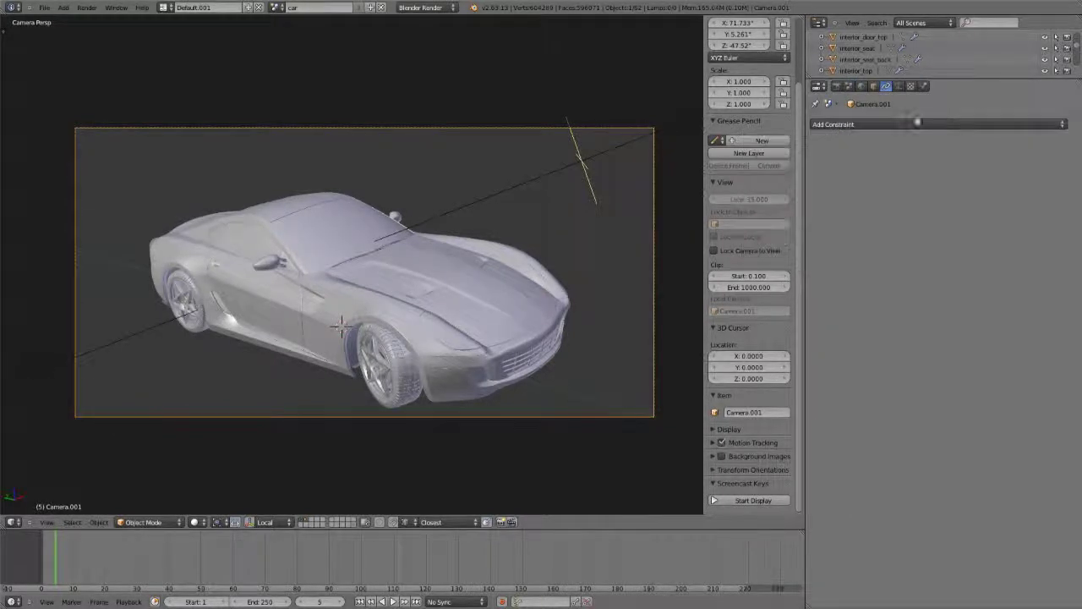
left_click(941, 123)
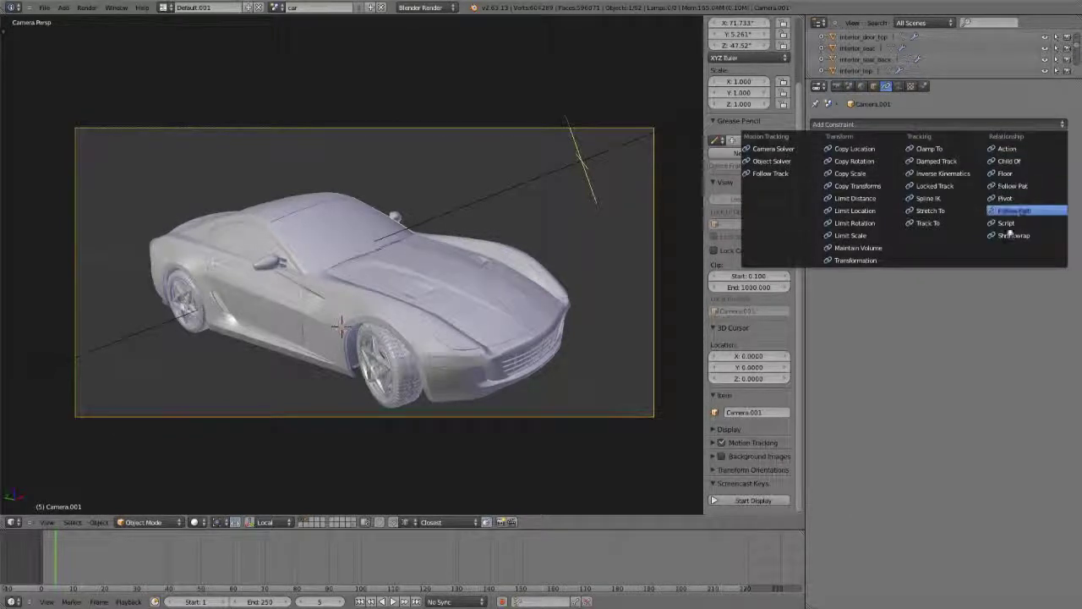
left_click(938, 222)
left_click(947, 166)
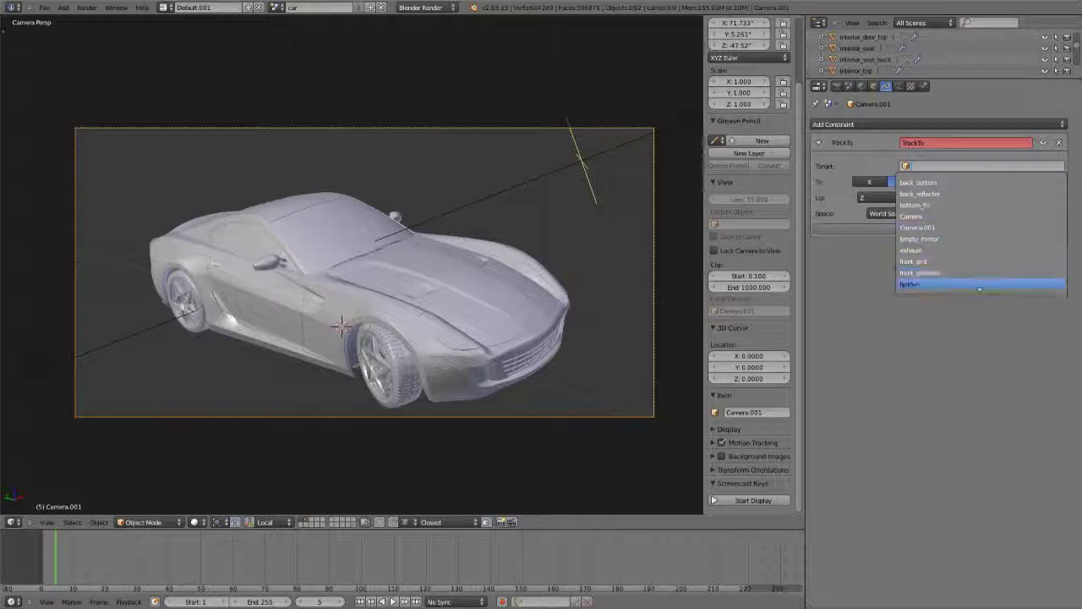
left_click(936, 391)
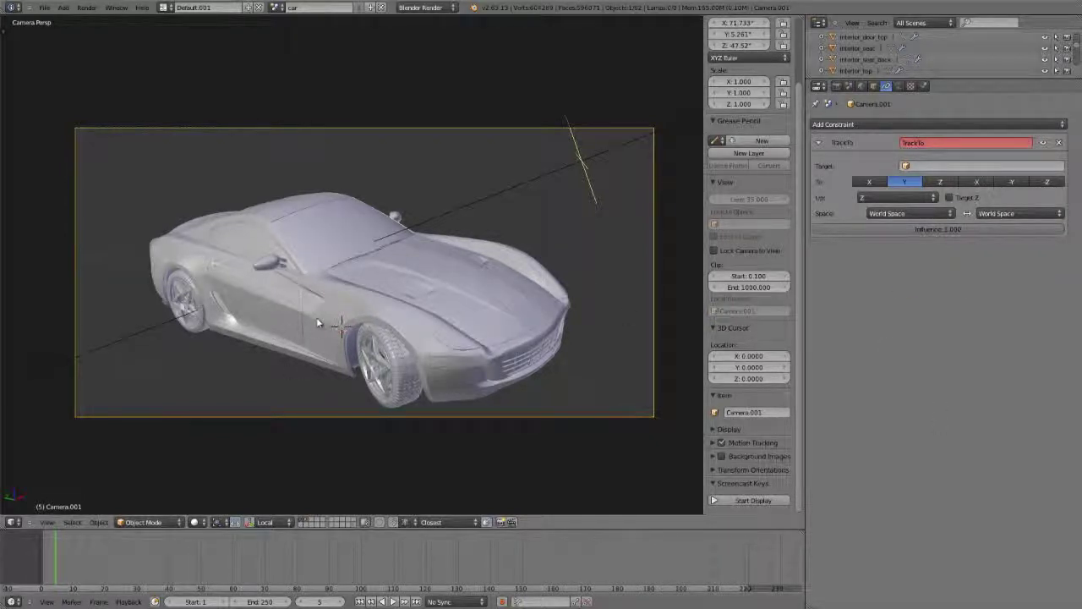
Step: Add an Empty at the 3D cursor and set it as the target of Camera.001's Track To constraint
key("shift+a")
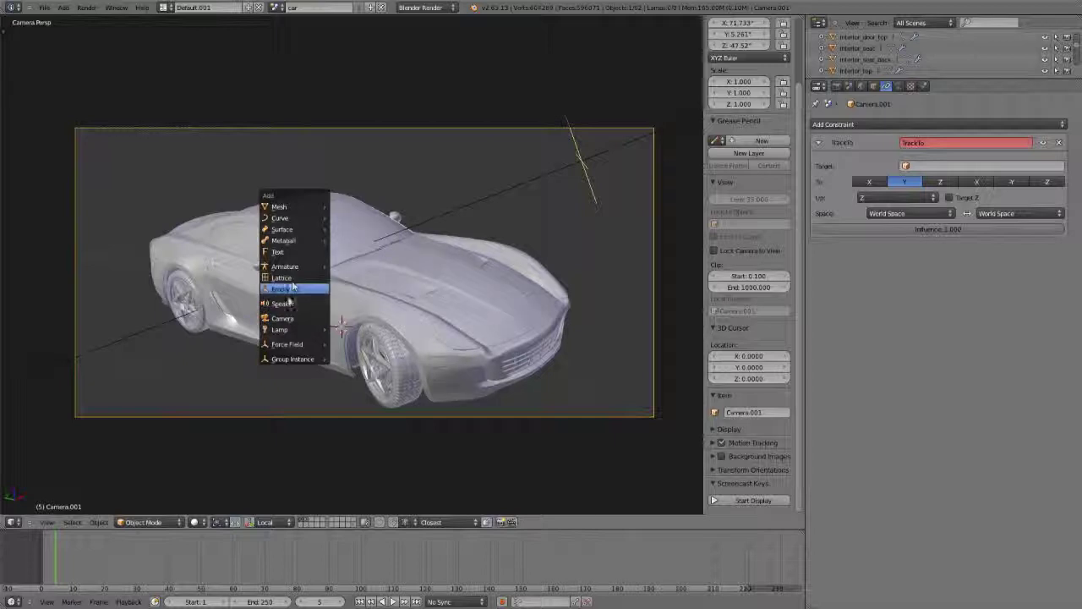
left_click(286, 291)
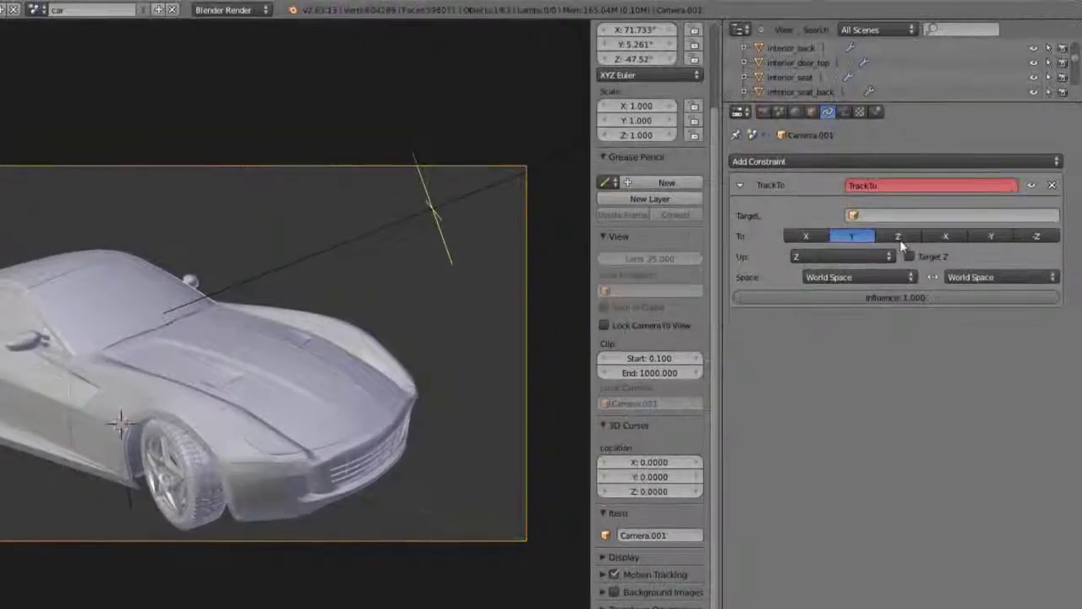
left_click(938, 165)
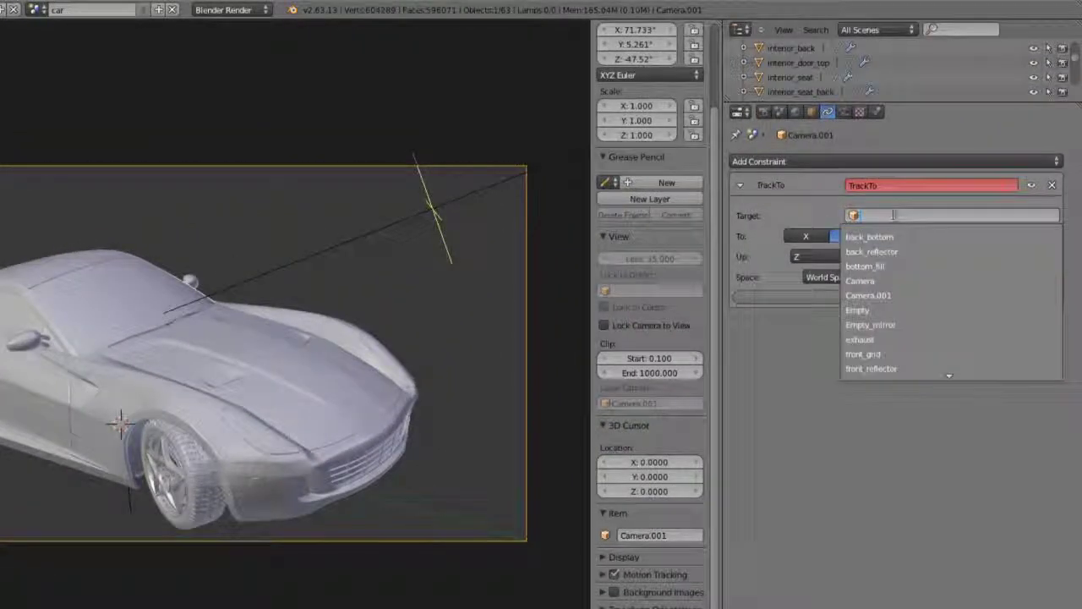
left_click(873, 309)
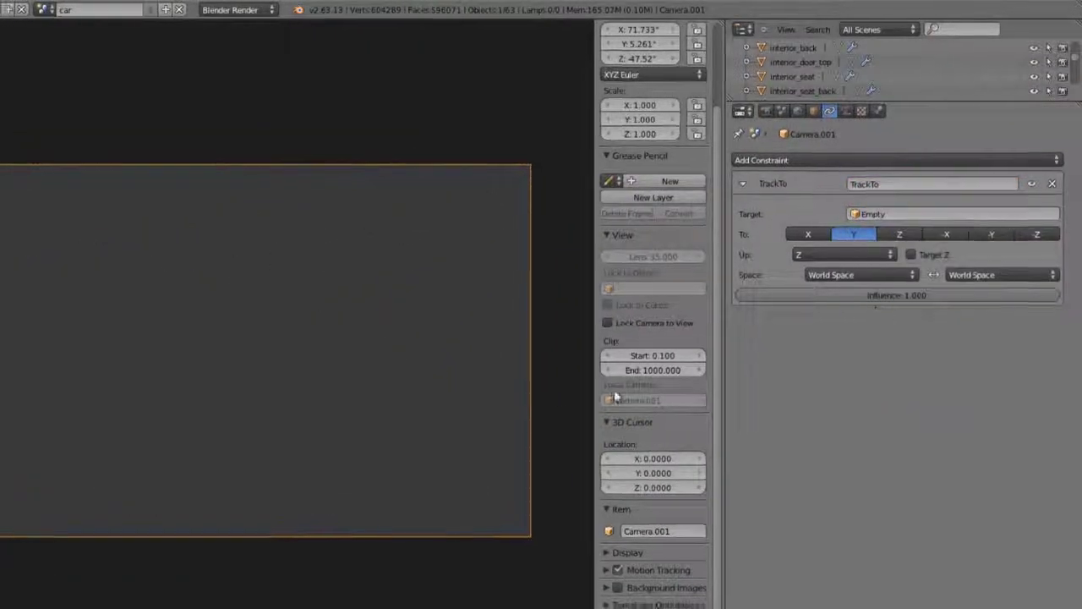
Step: Examine from outside the camera view how the Track To constraint orients Camera.001 relative to the car
scroll(236, 427, "down", 5)
key("KP_1")
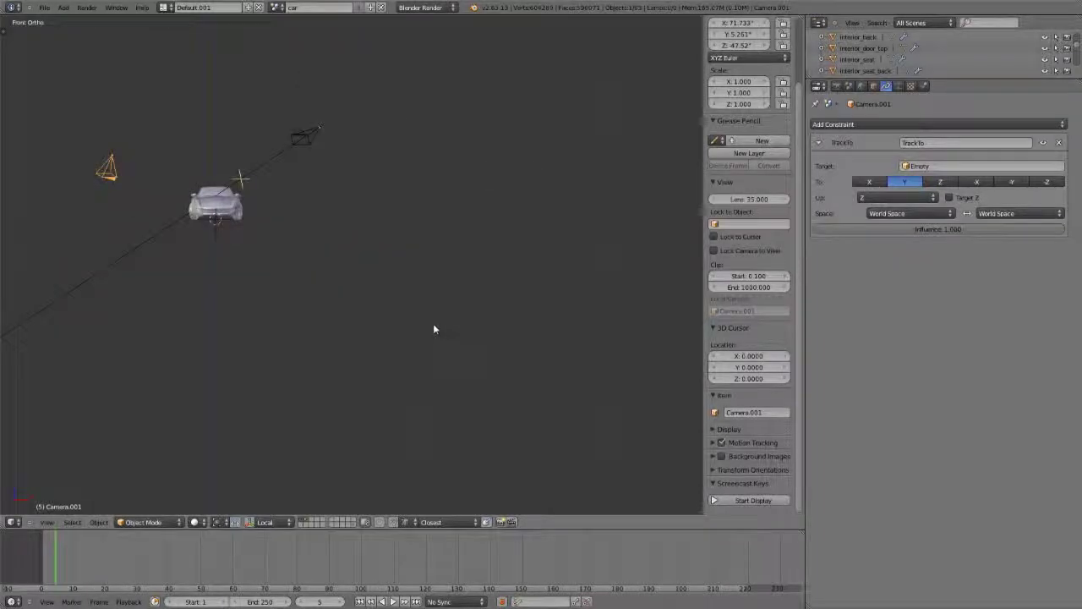
middle_click_drag(299, 291, 356, 274)
middle_click_drag(367, 232, 305, 347, "shift")
scroll(342, 318, "up", 4)
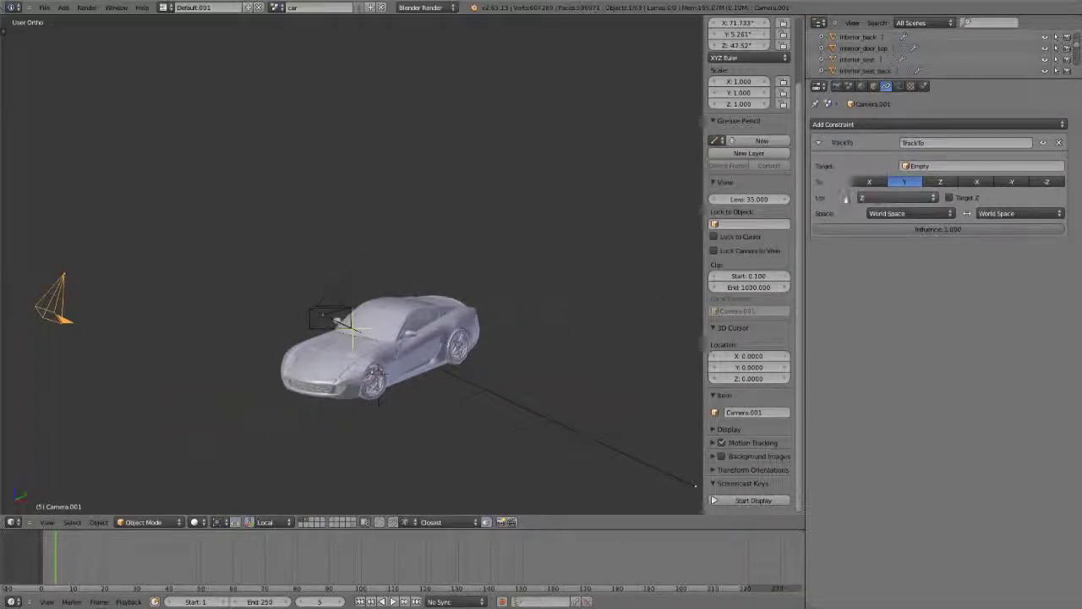
Step: Set Camera.001's Track To constraint to point the -Z axis at the Empty, with Y as the up axis
left_click(951, 183)
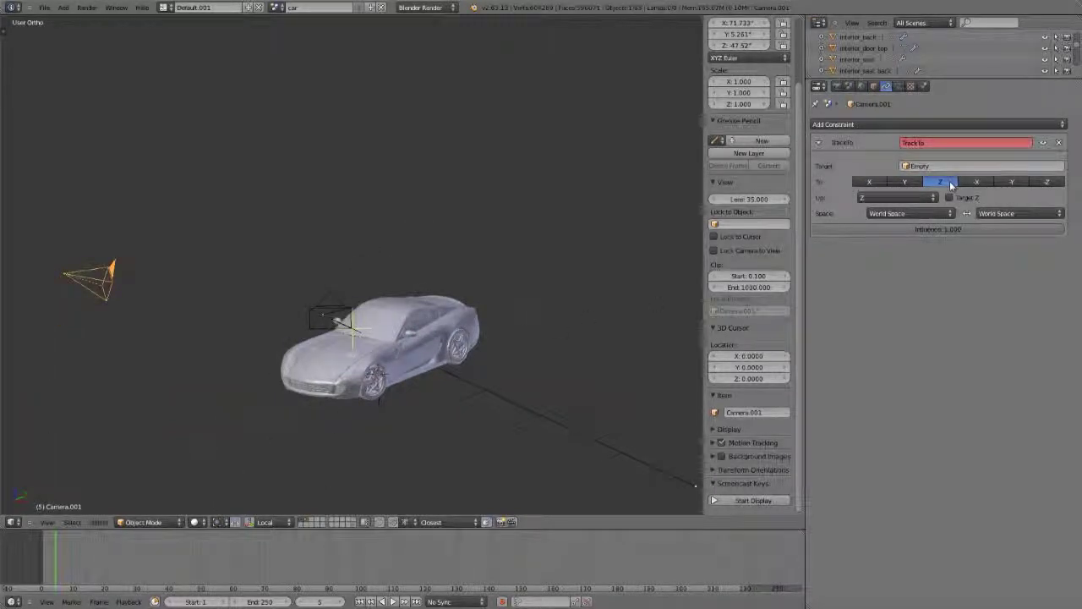
left_click(900, 198)
left_click(896, 172)
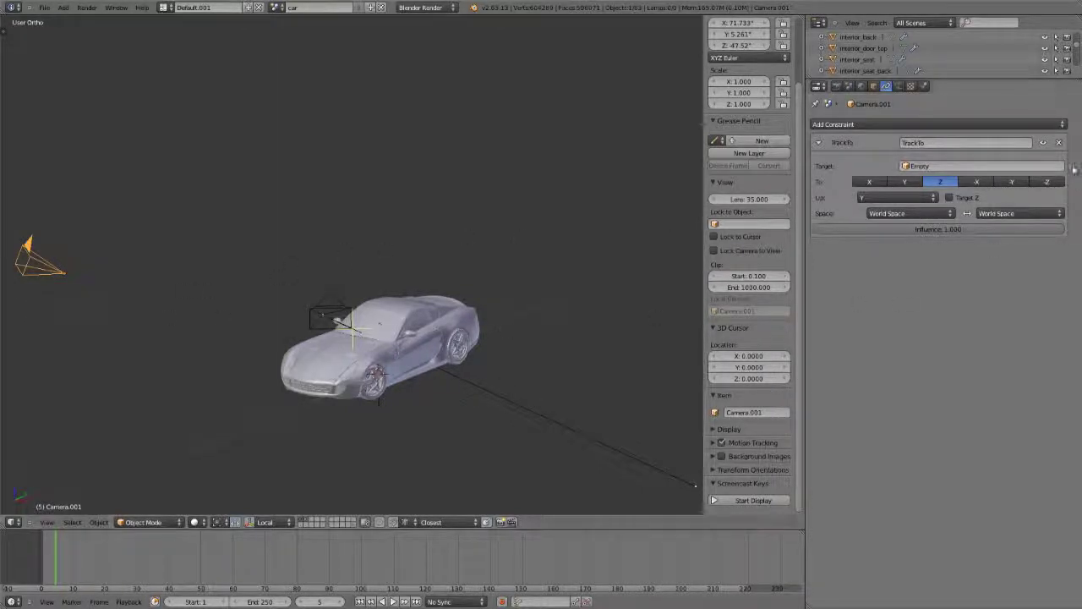
left_click(1055, 182)
Step: View the car through Camera.001 and try moving the camera while it tracks the Empty
middle_click_drag(329, 359, 399, 374, "shift")
key("KP_0")
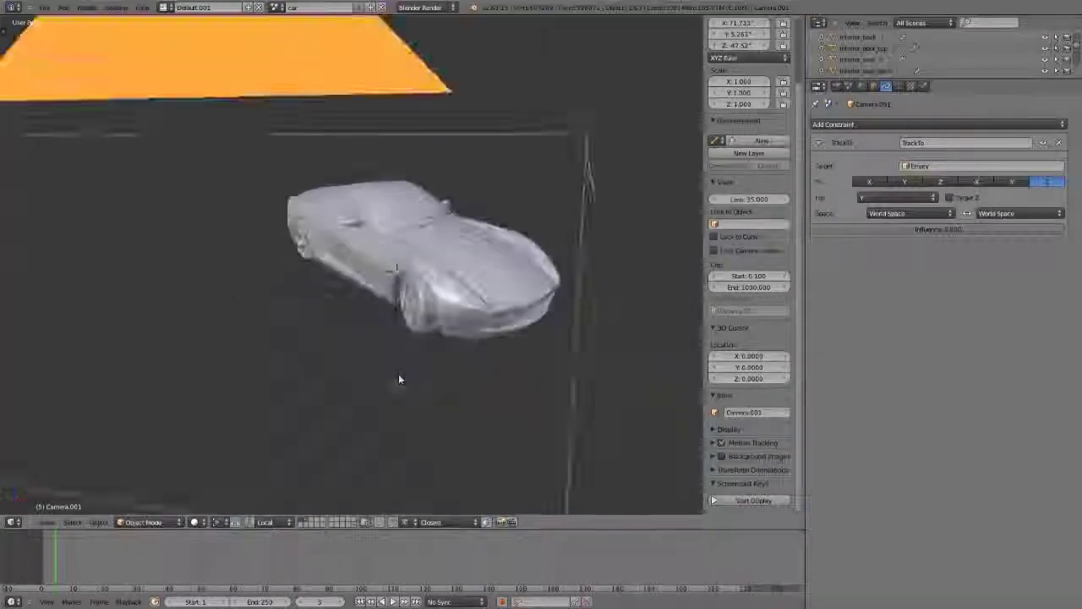
scroll(432, 356, "up", 5)
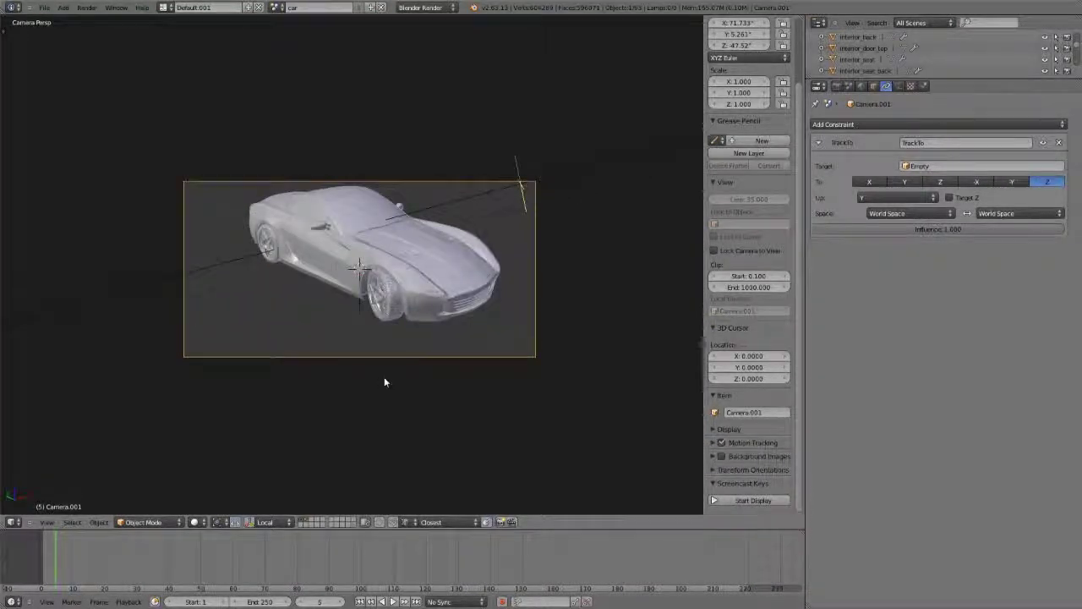
key("g")
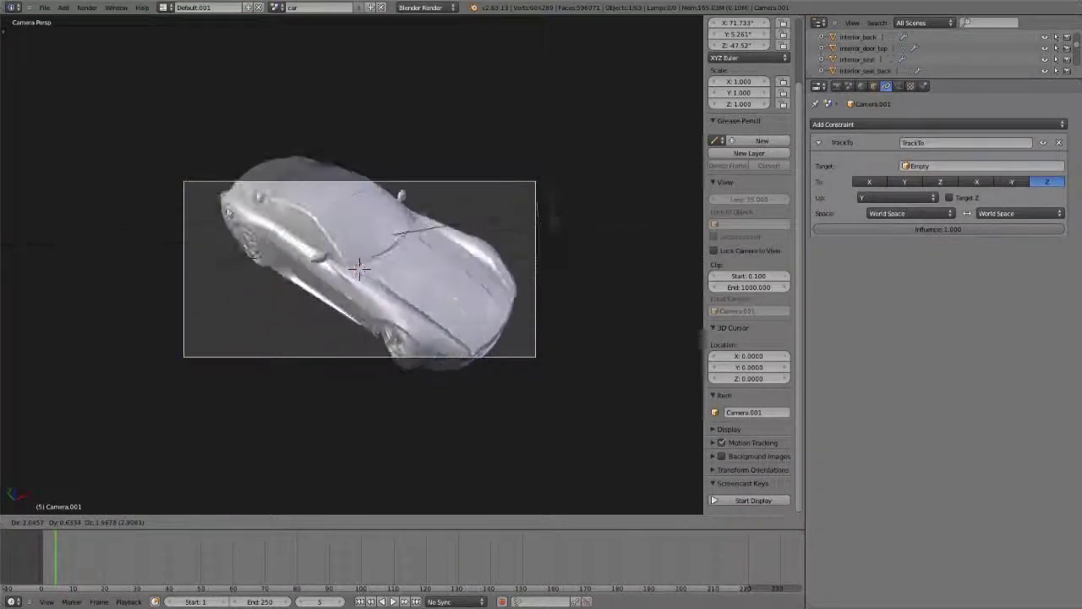
left_click(340, 339)
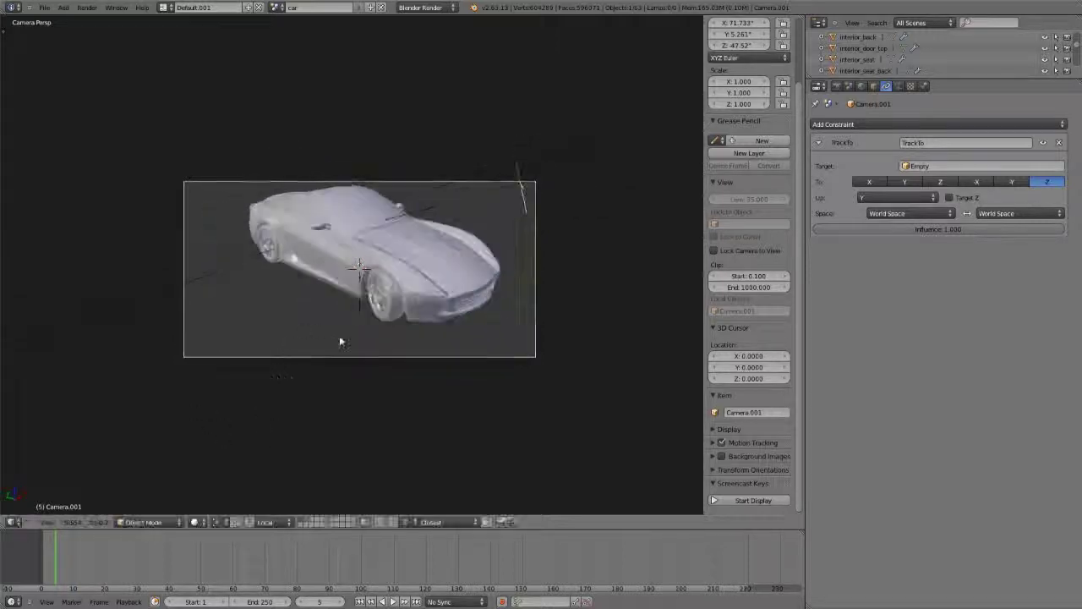
Step: Select the Empty and move it slightly above the 3D cursor to re-aim the camera, fitting the camera frame to the view
right_click(360, 269)
key("g")
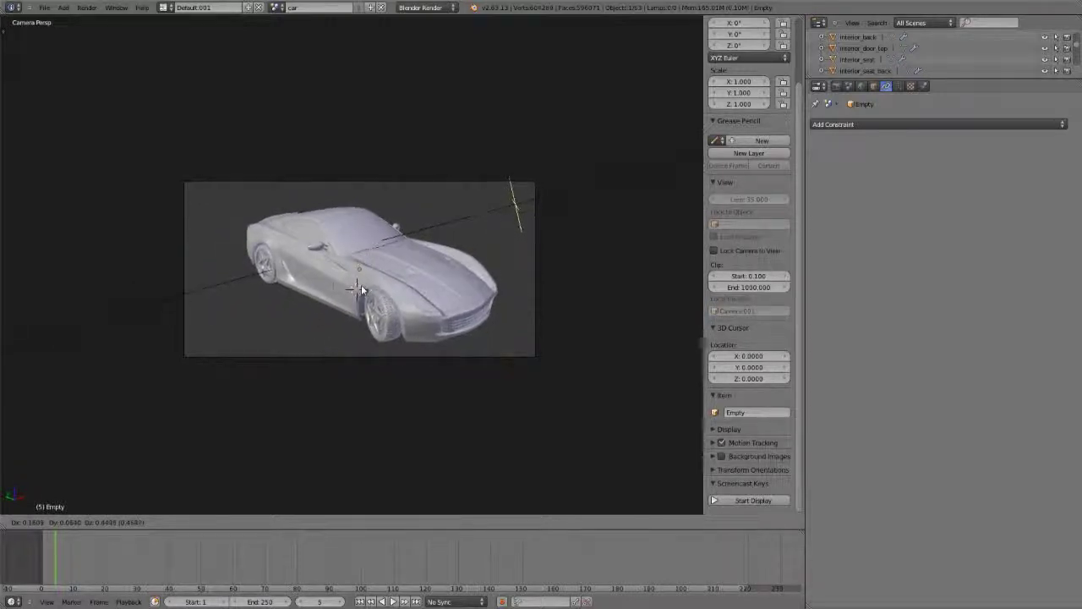
left_click(362, 300)
key("g")
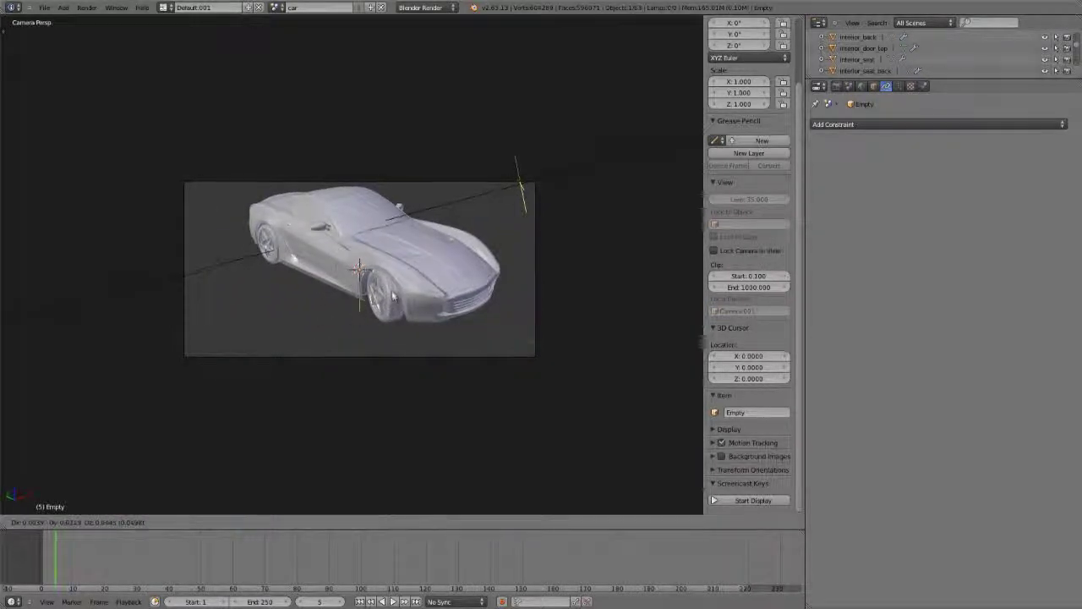
left_click(396, 289)
key("Home")
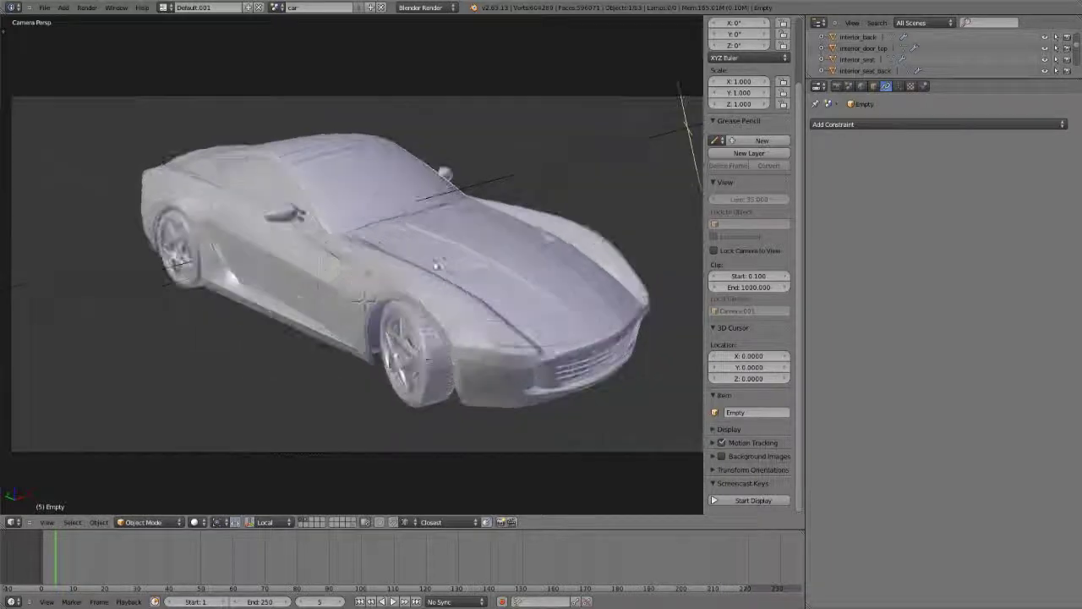
Step: Reselect Camera.001 and try varying the influence of its Track To constraint
right_click(443, 99)
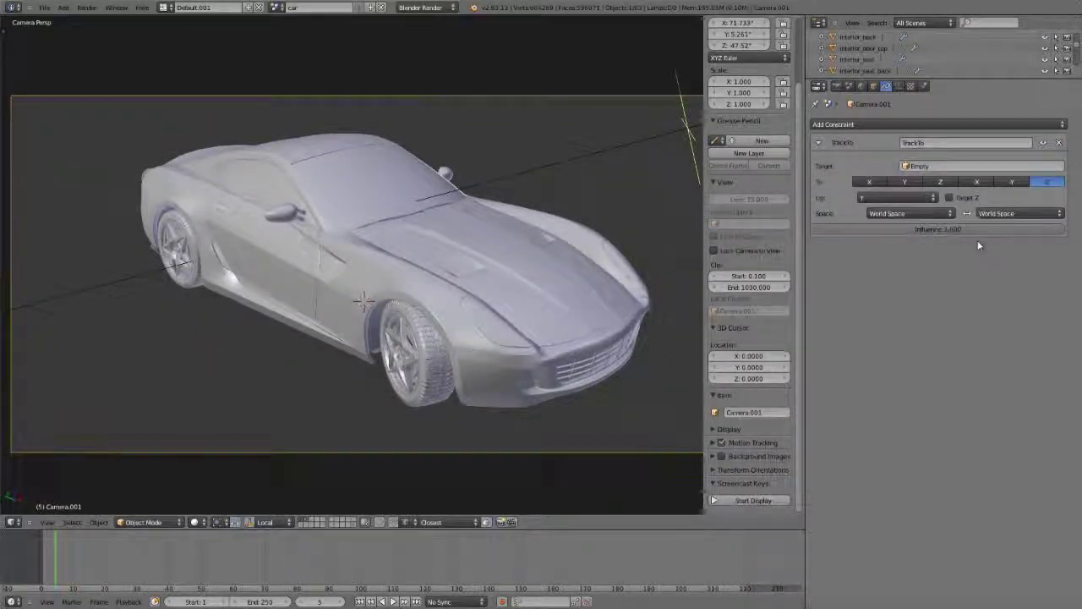
left_click_drag(963, 230, 1067, 232)
left_click_drag(939, 229, 964, 234)
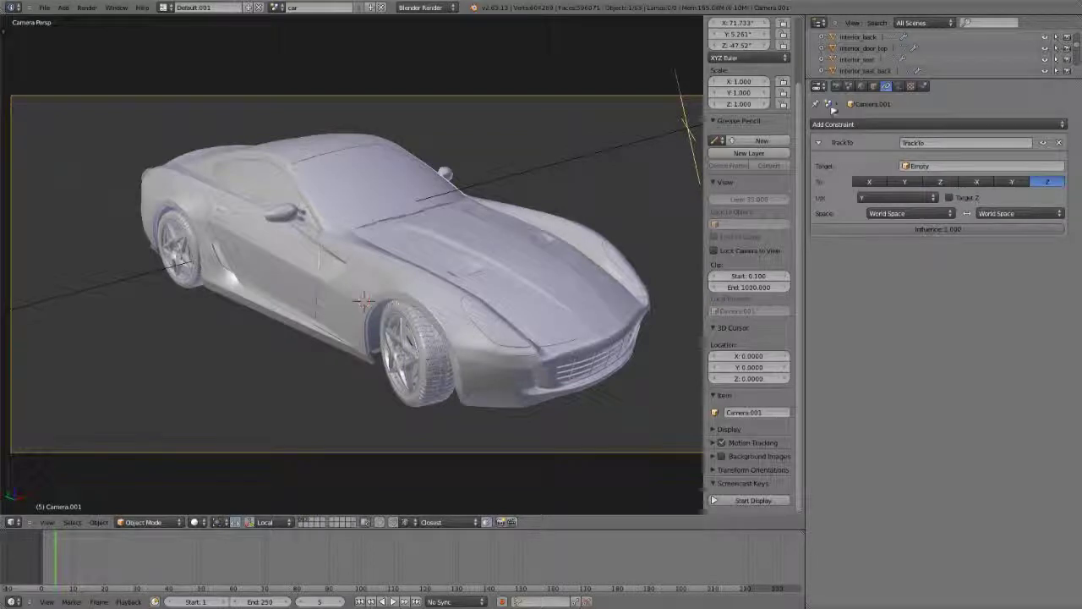
Step: Select the Empty inside the car using wireframe shading, restore solid shading and try moving the Empty to shift the camera's aim
key("z")
right_click(372, 278)
right_click(369, 272)
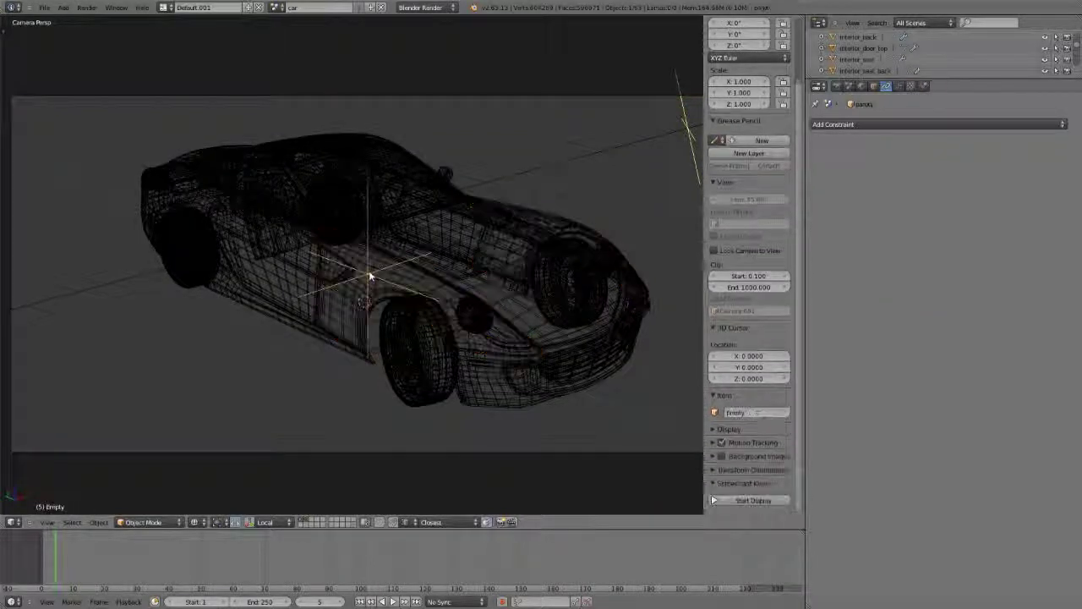
key("z")
key("g")
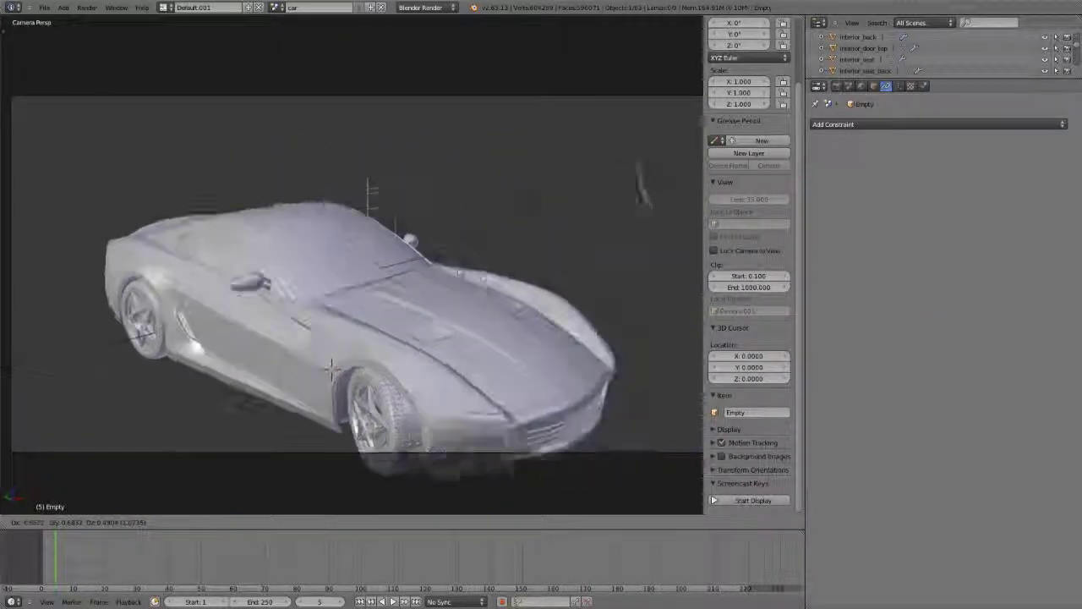
key("Escape")
scroll(362, 271, "down", 3)
scroll(460, 307, "up", 3)
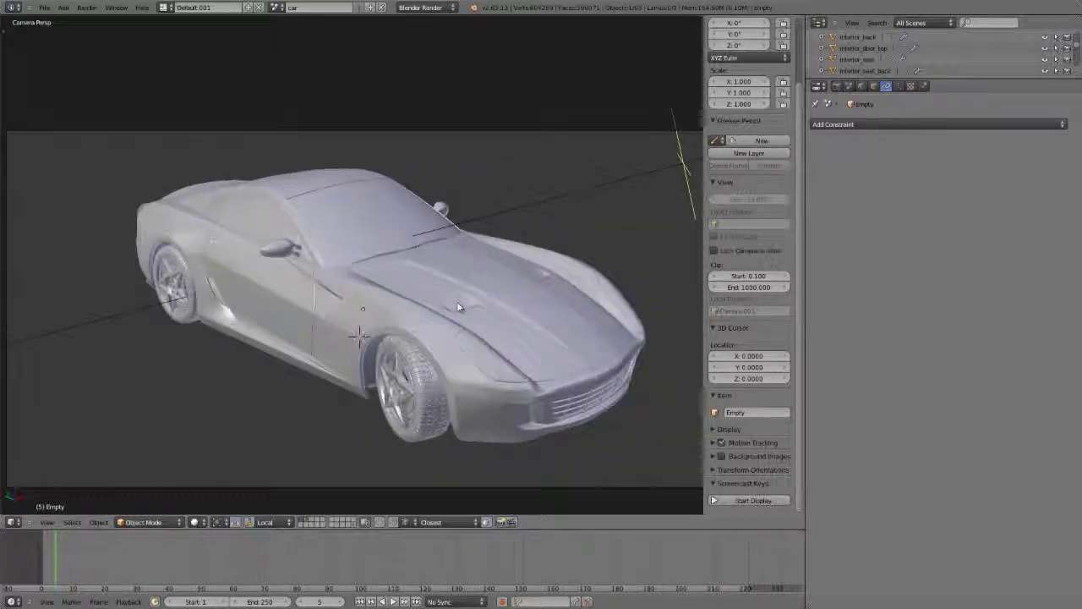